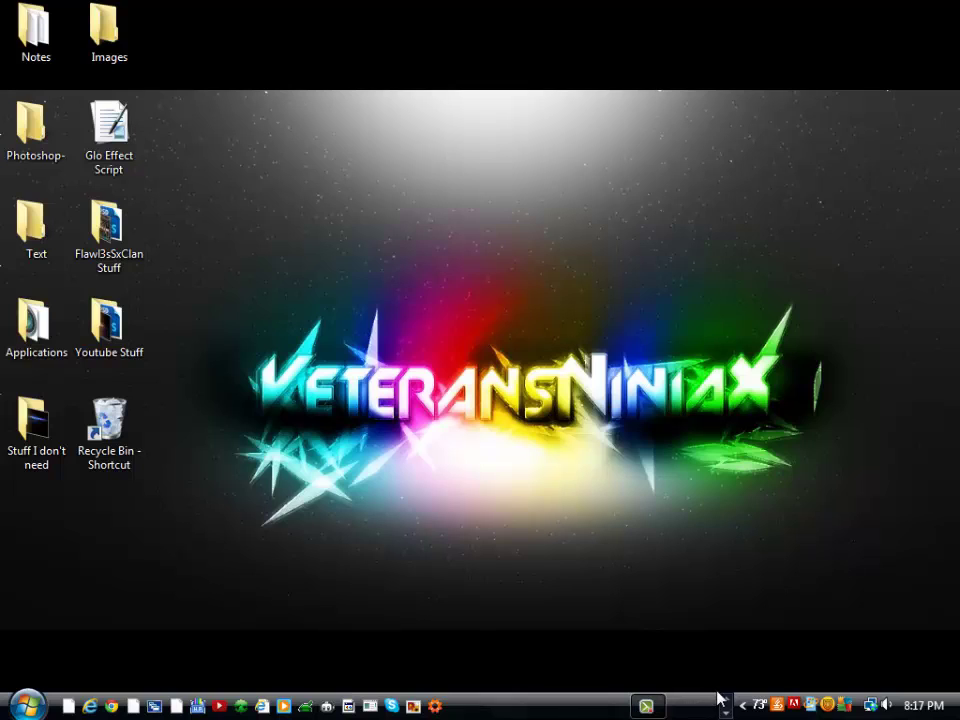
# - Restore the minimized Photoshop window showing the blue PT logo template from the taskbar
pyautogui.click(647, 705)
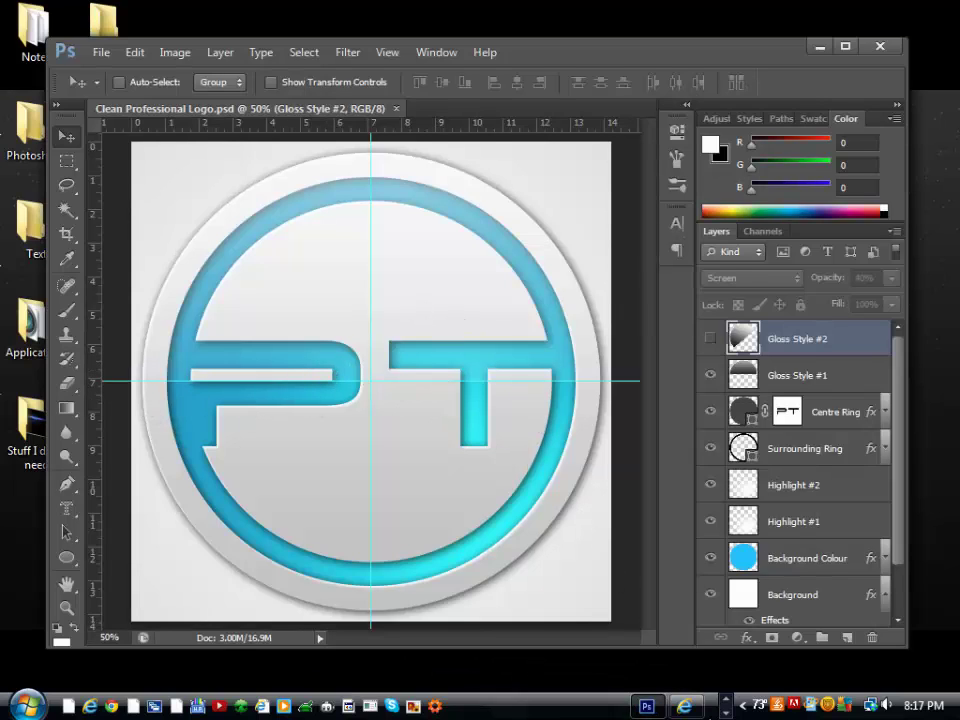
# - Switch to the aqual.com Clean Professional Logo template page in Internet Explorer
pyautogui.hotkey('alt', 'Tab')
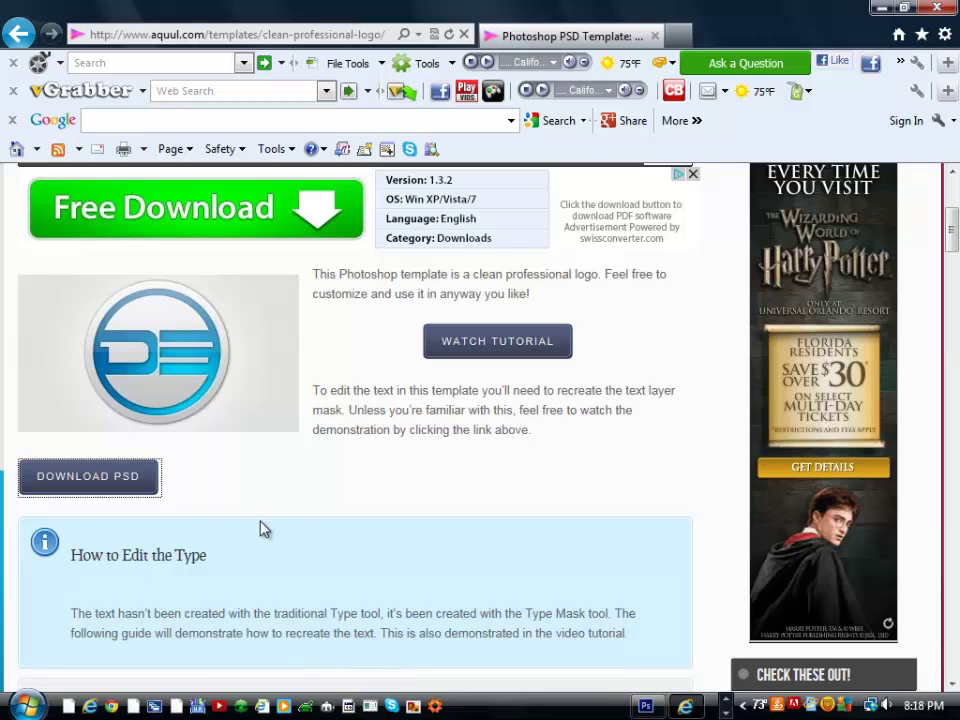
# - Download the template PSD, search the Start menu for 'Clean', and return to Photoshop
pyautogui.click(150, 487)
pyautogui.press('super')
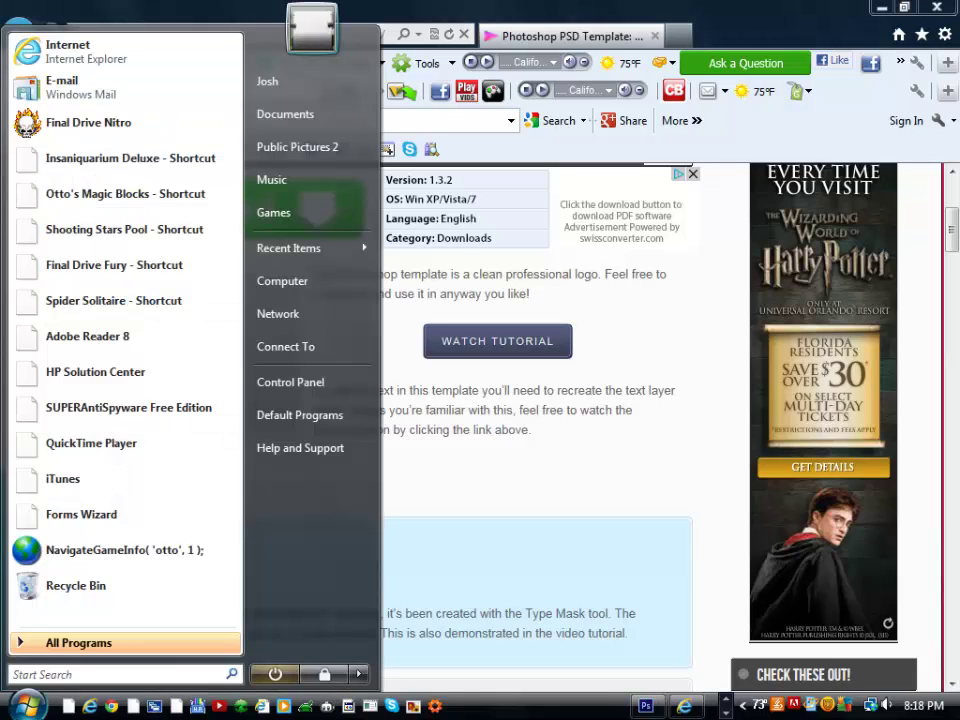
pyautogui.write('P')
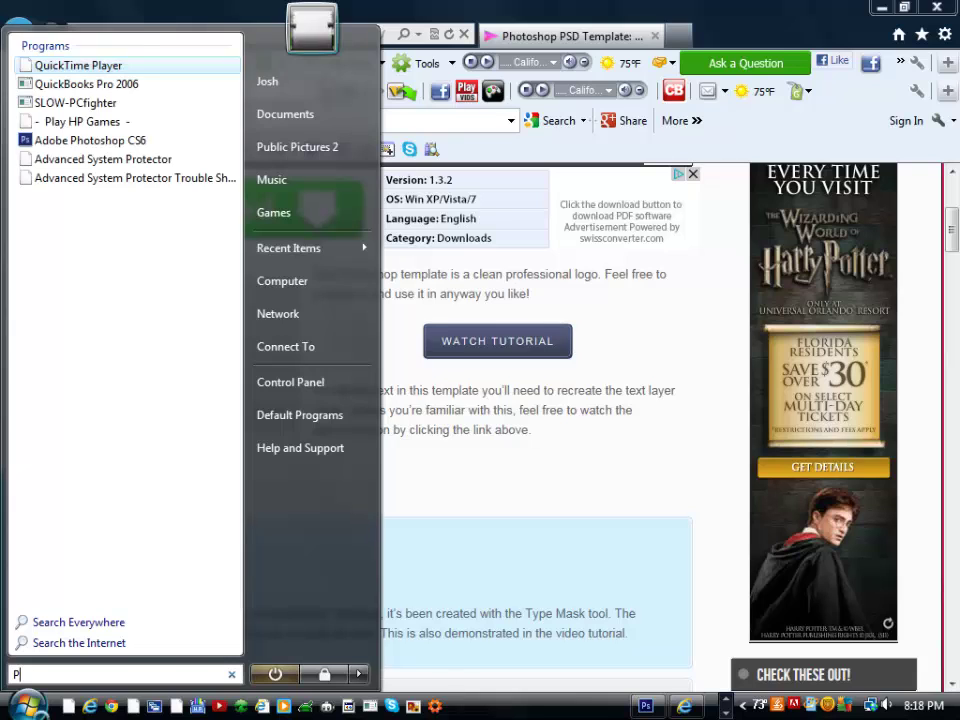
pyautogui.press('BackSpace')
pyautogui.write('Clean')
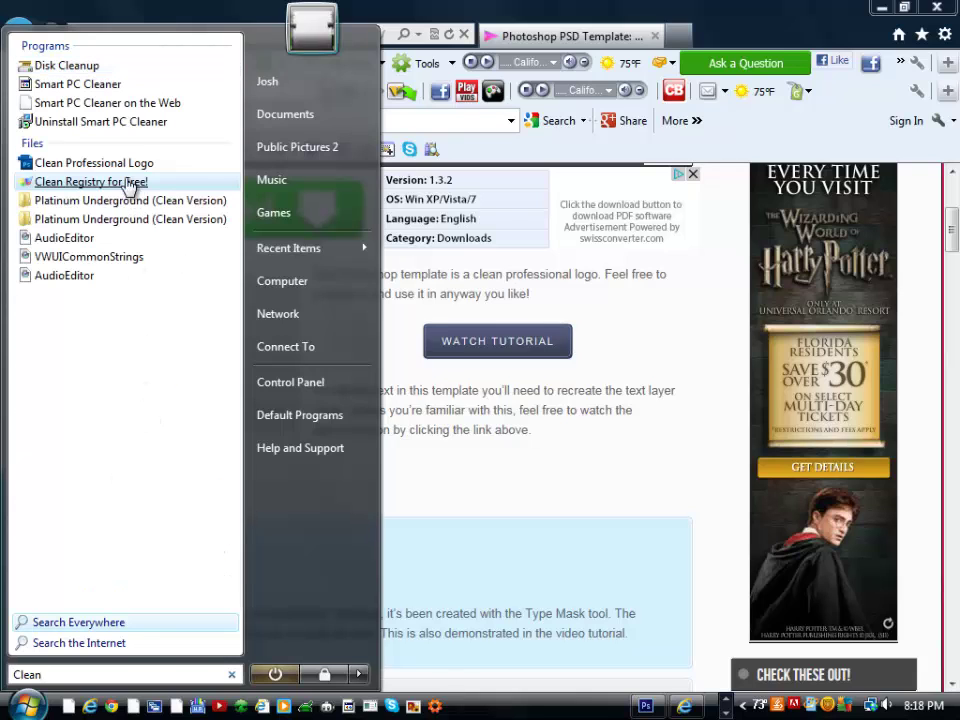
pyautogui.click(606, 709)
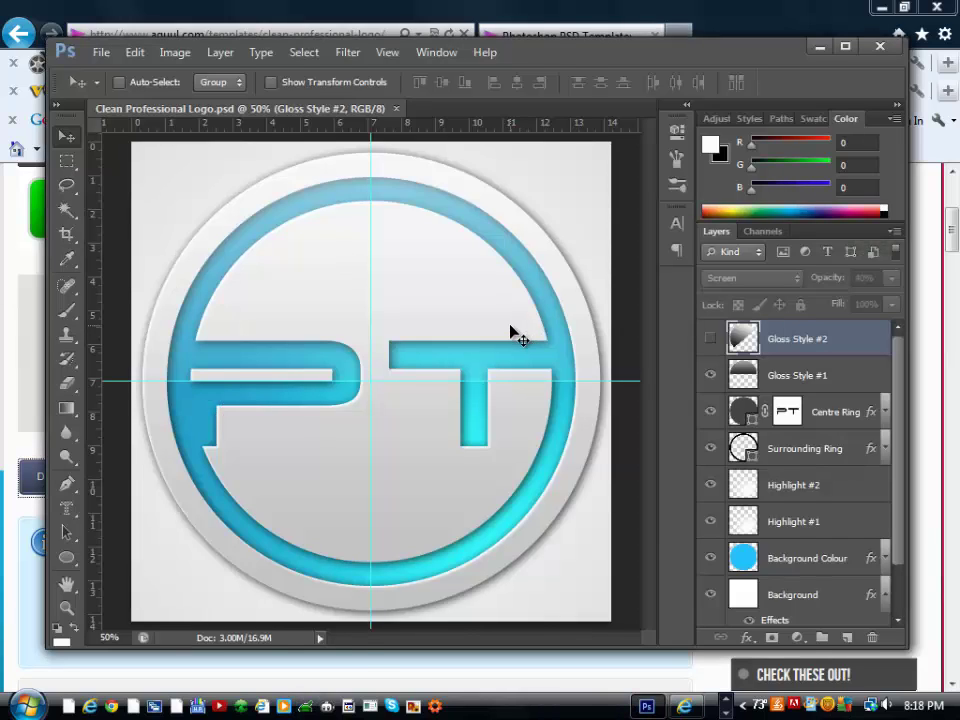
# - Delete the Centre Ring layer mask to remove the PT lettering
pyautogui.click(798, 411)
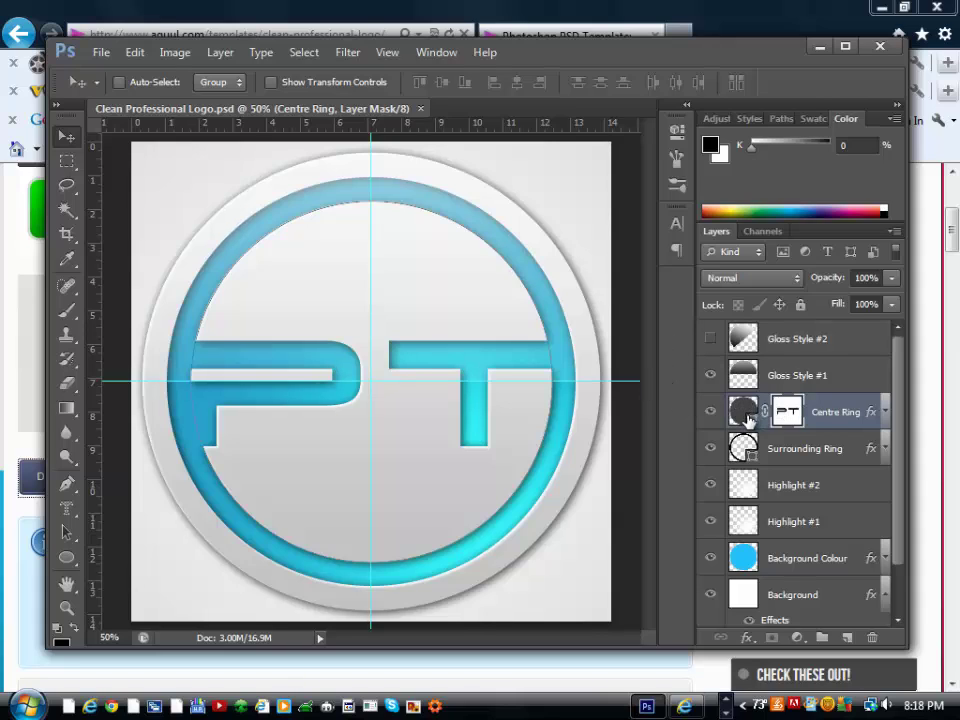
pyautogui.click(745, 413)
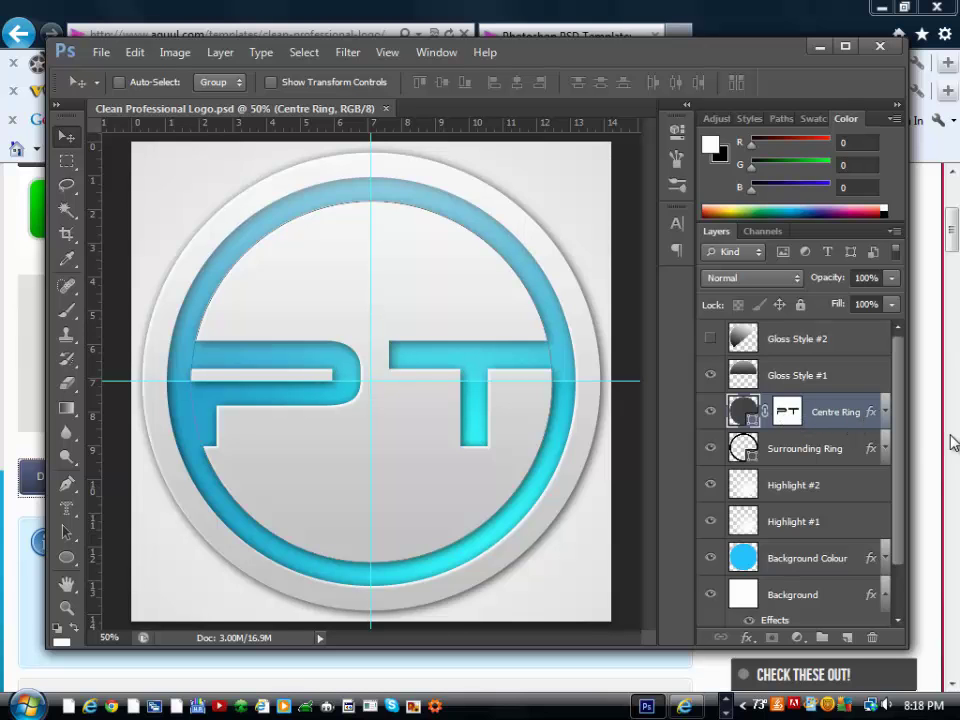
pyautogui.click(787, 408)
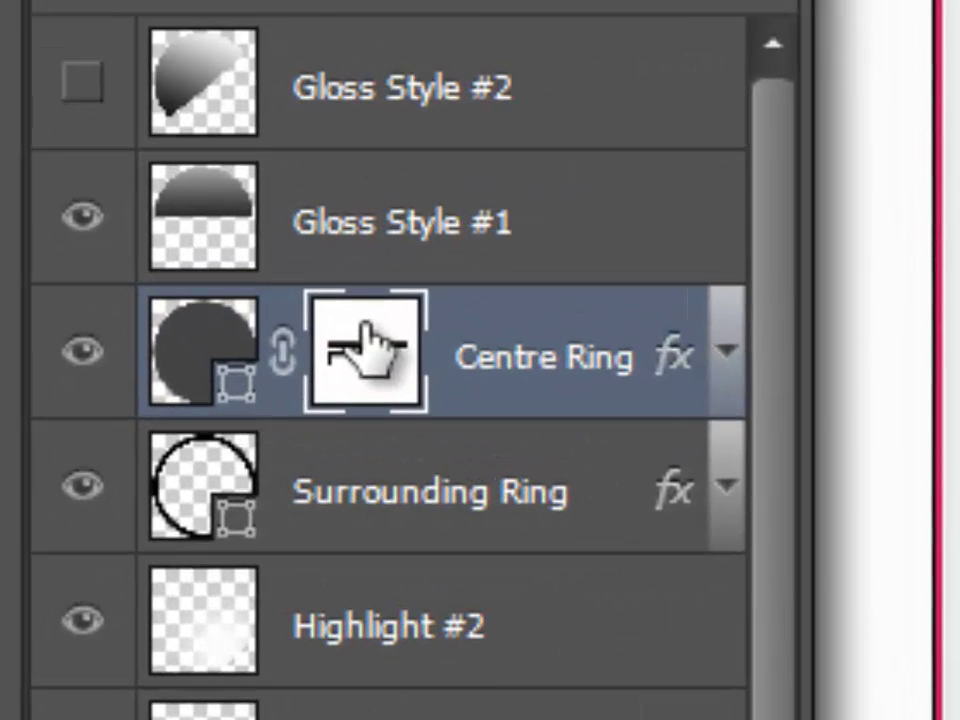
pyautogui.rightClick(365, 350)
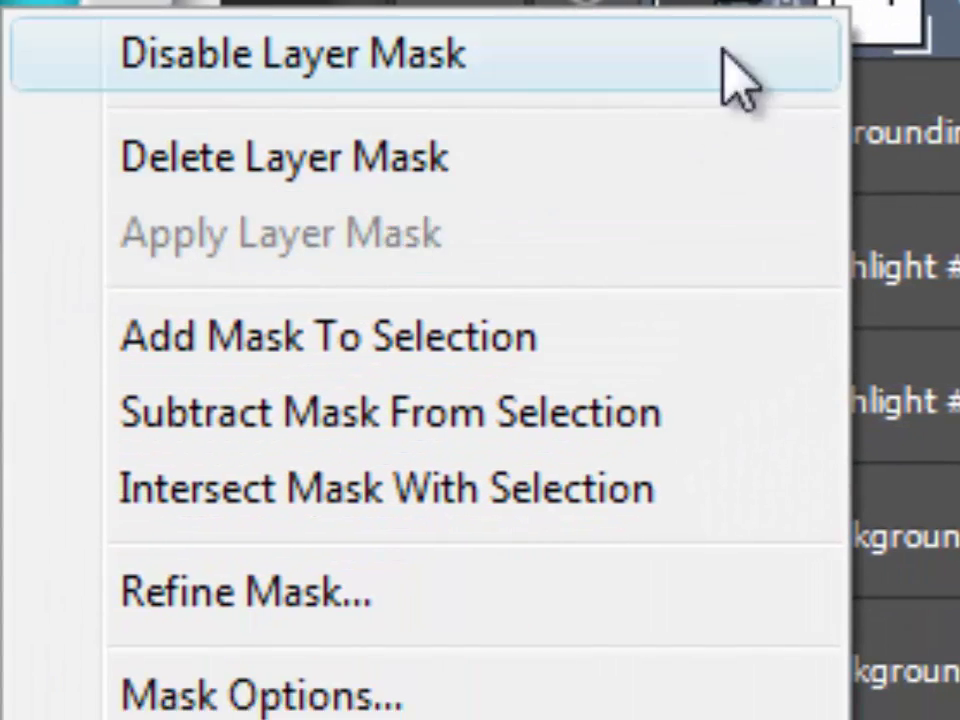
pyautogui.click(500, 178)
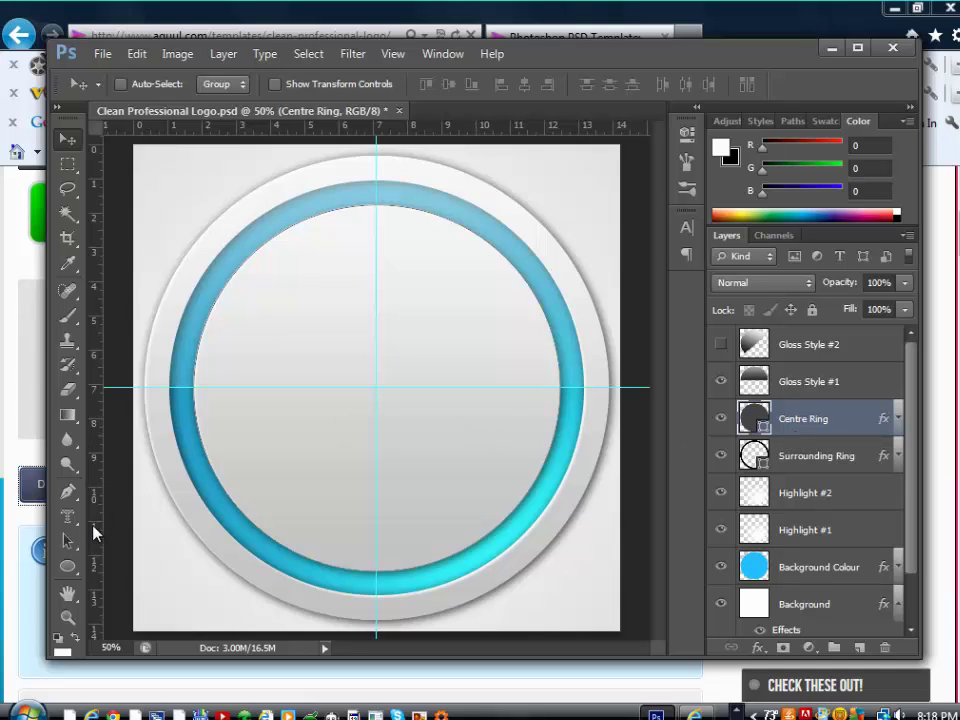
# - Start Horizontal Type Mask text on the logo canvas, using Dodger at 387 pt
pyautogui.click(66, 519)
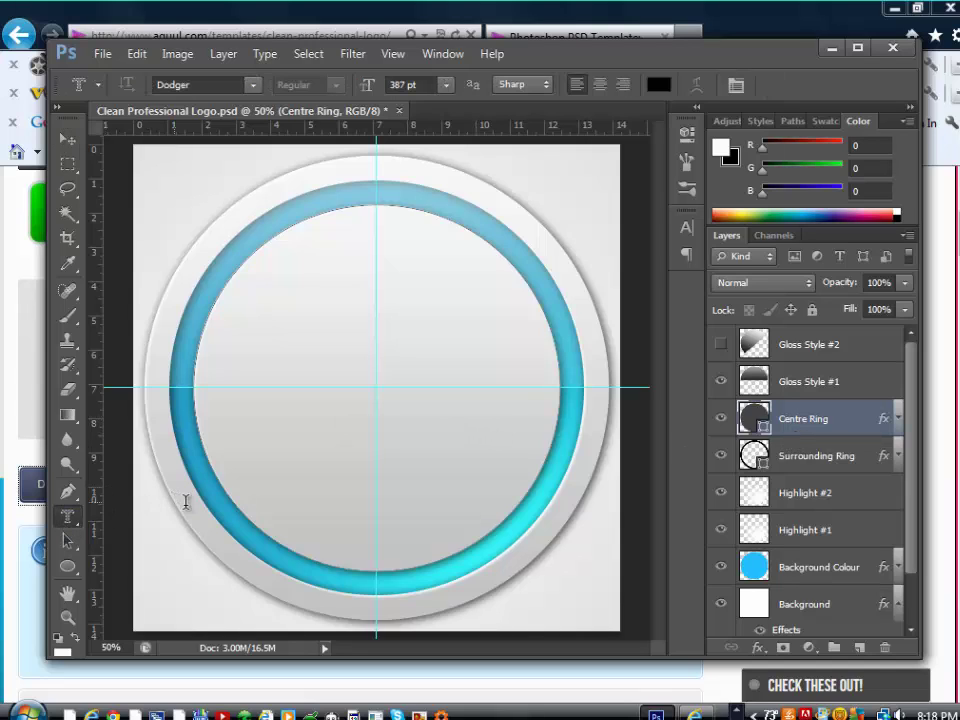
pyautogui.rightClick(67, 517)
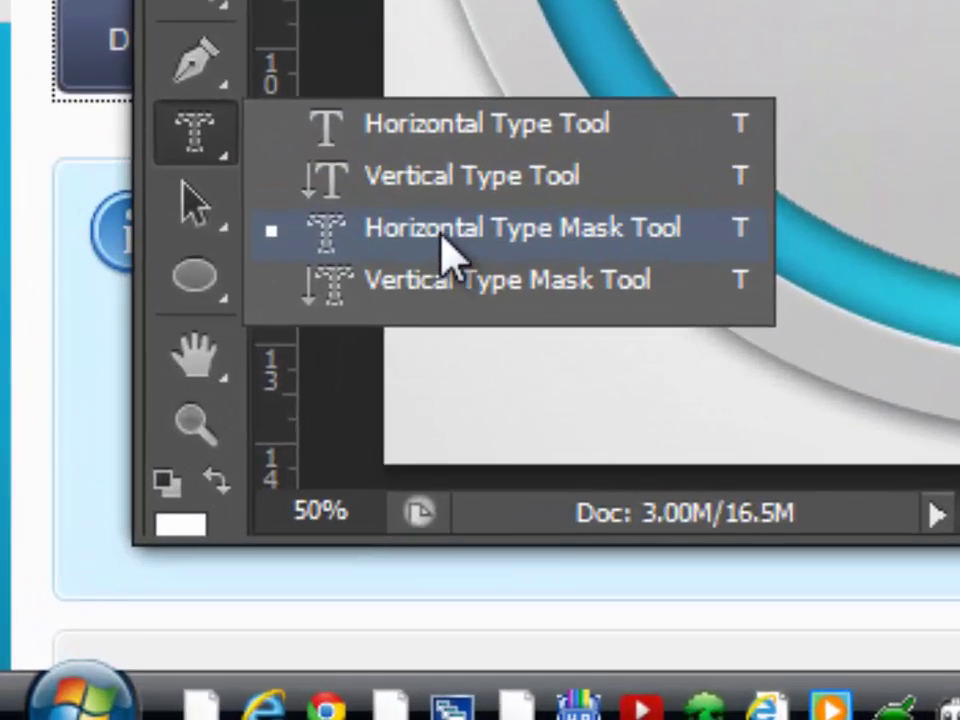
pyautogui.click(447, 255)
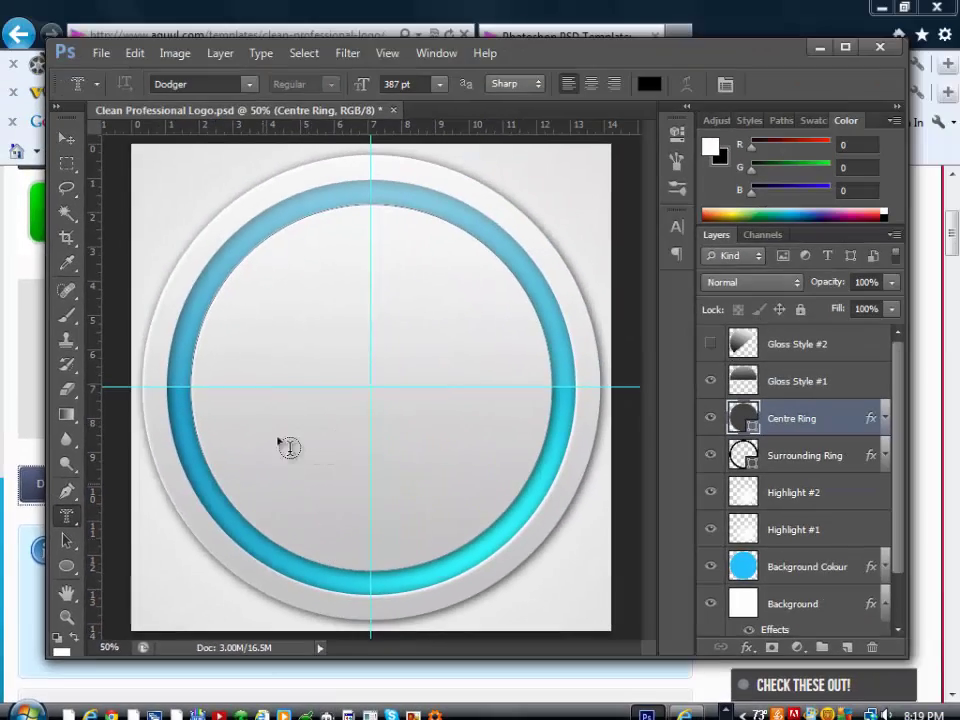
pyautogui.click(146, 595)
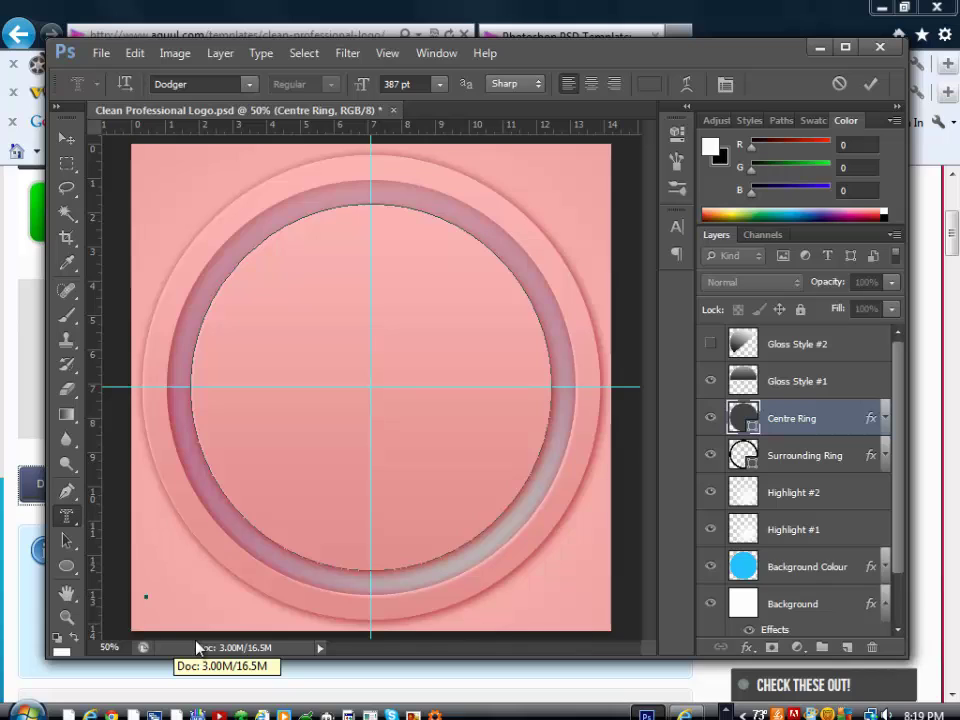
# - Type 'HD', centre it in the ring, and resize it to 378 pt
pyautogui.write('HD')
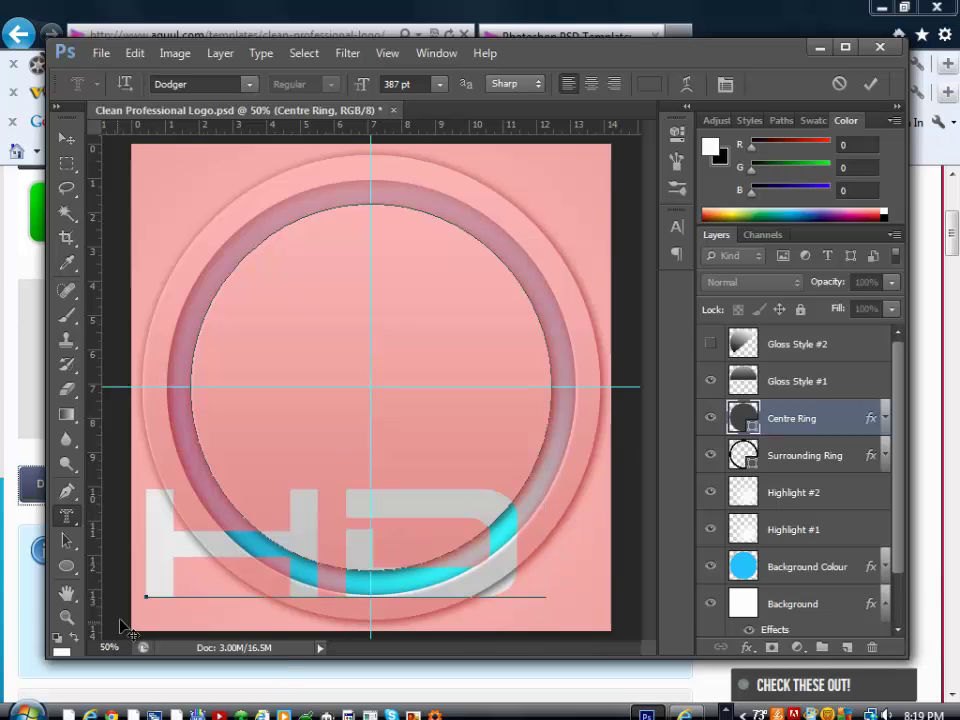
pyautogui.moveTo(137, 628); pyautogui.dragTo(172, 467)
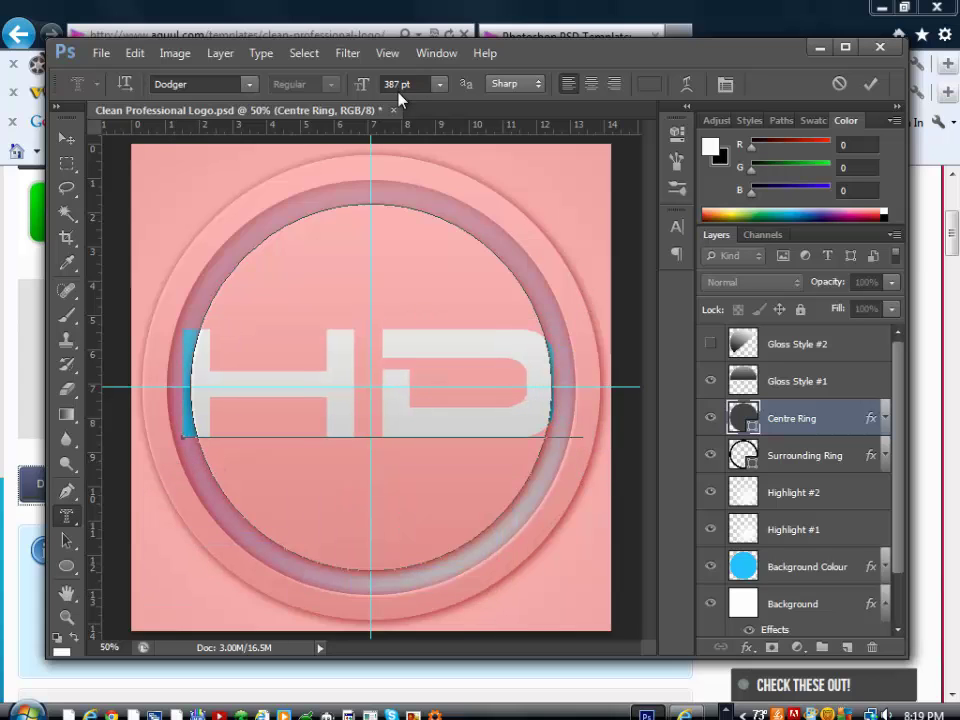
pyautogui.hotkey('ctrl', 'a')
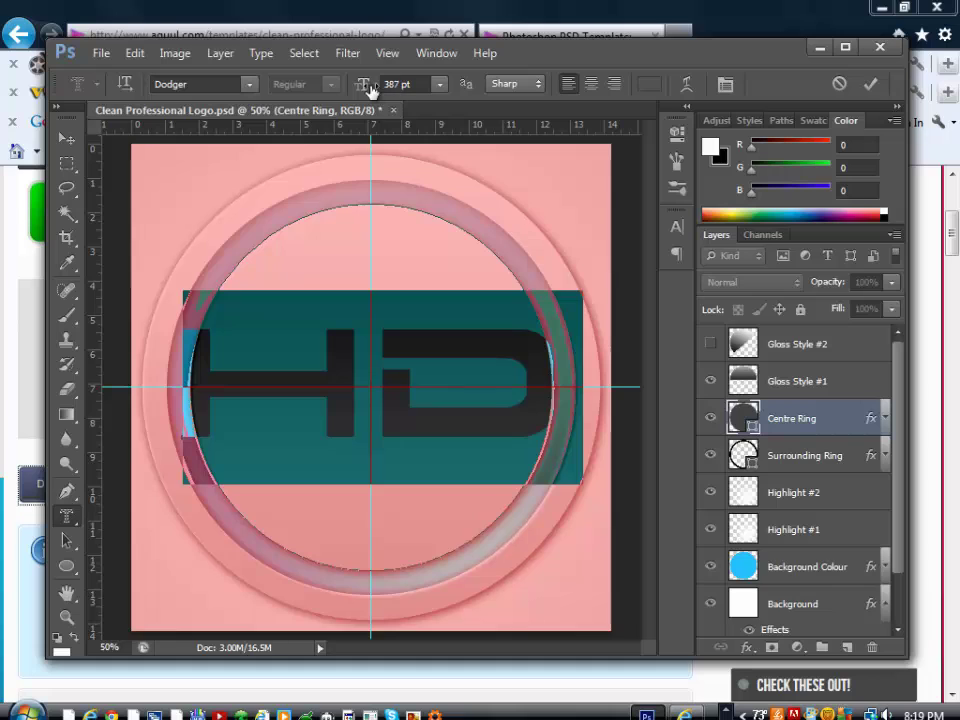
pyautogui.moveTo(370, 88); pyautogui.dragTo(348, 86)
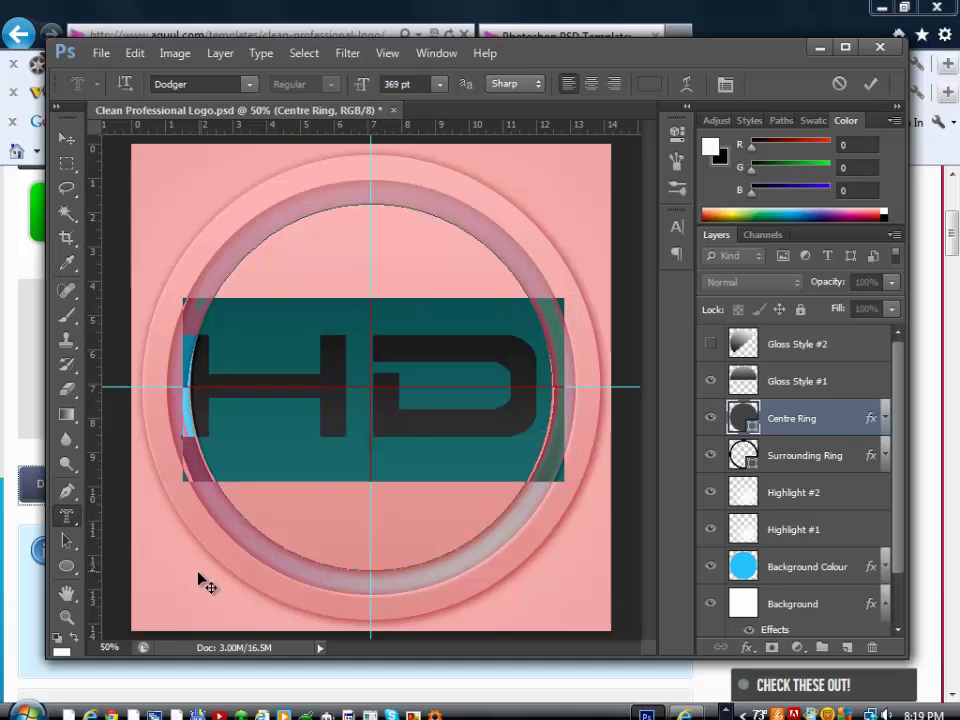
pyautogui.moveTo(146, 561); pyautogui.dragTo(154, 558)
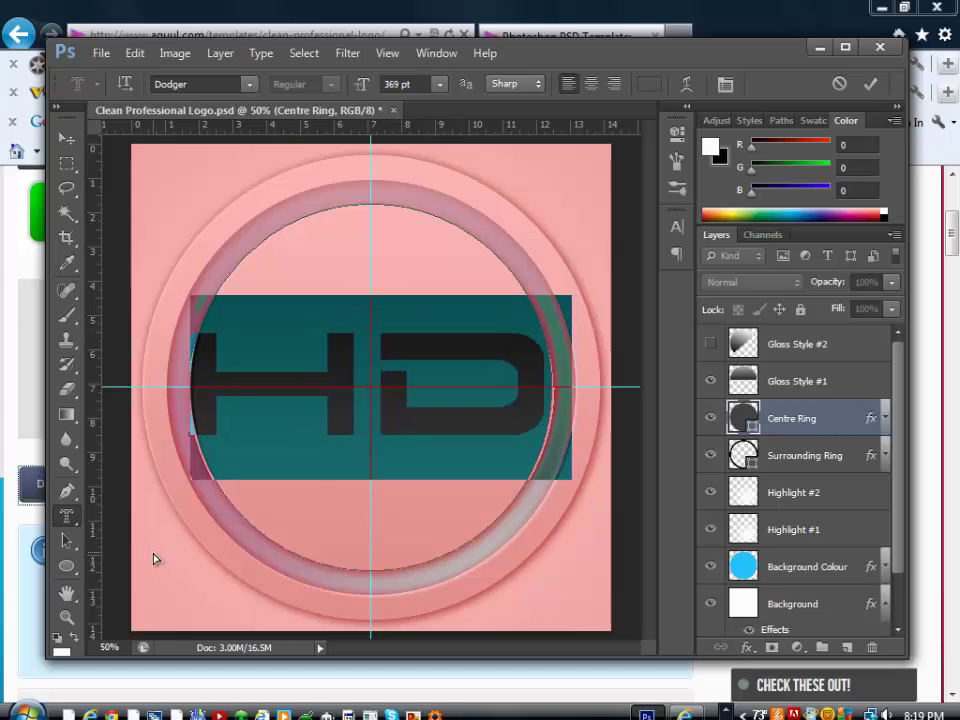
pyautogui.moveTo(352, 88); pyautogui.dragTo(381, 88)
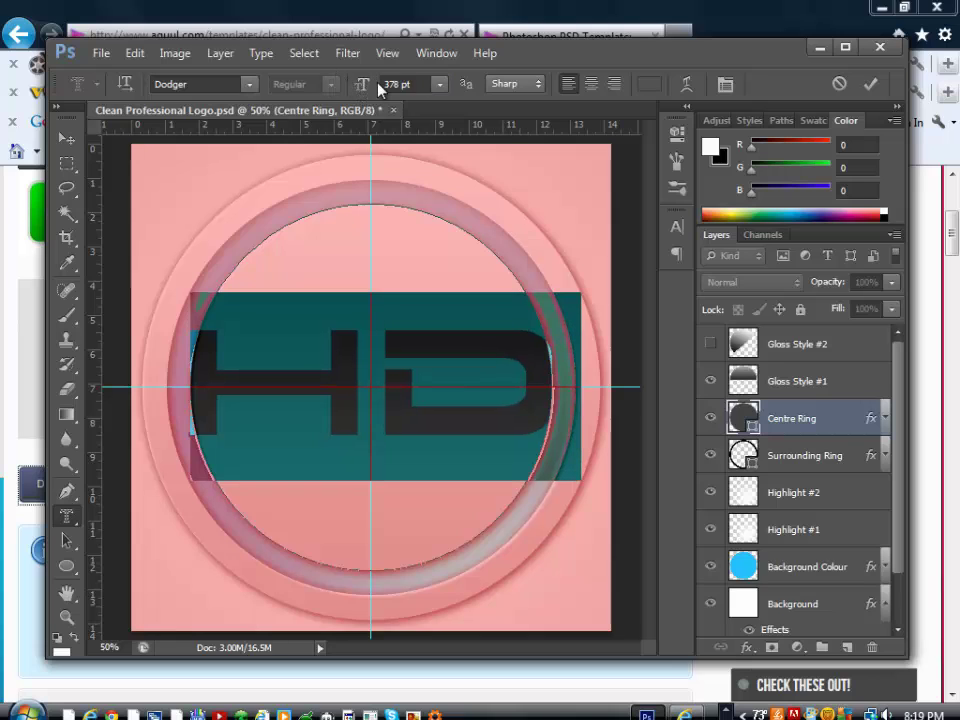
# - Commit the HD selection, add it as the Centre Ring's layer mask, and open its properties
pyautogui.click(870, 83)
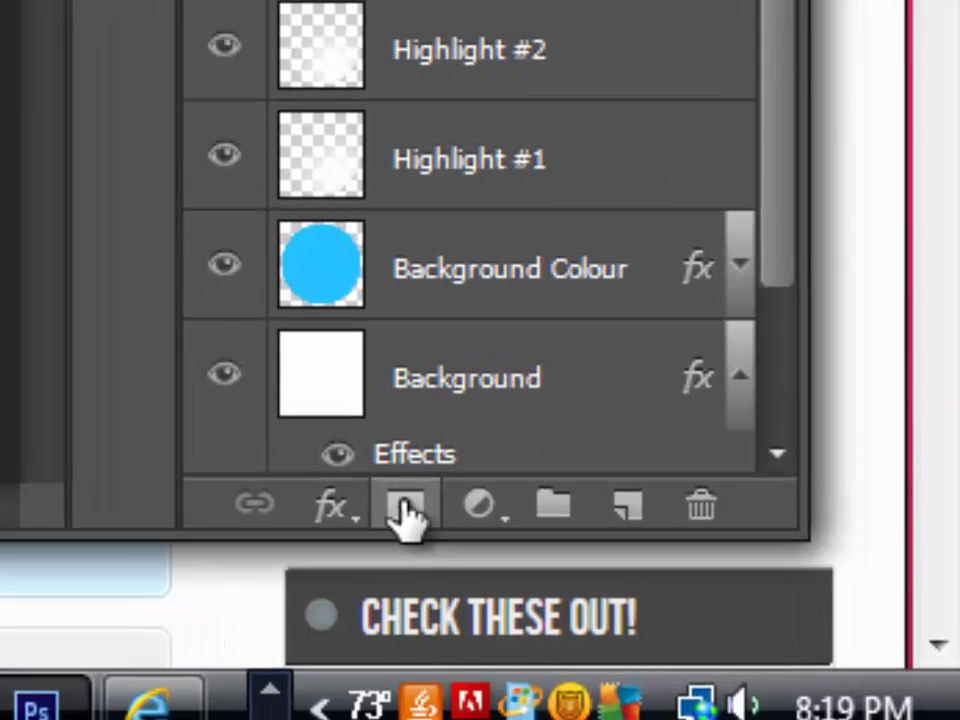
pyautogui.click(405, 510)
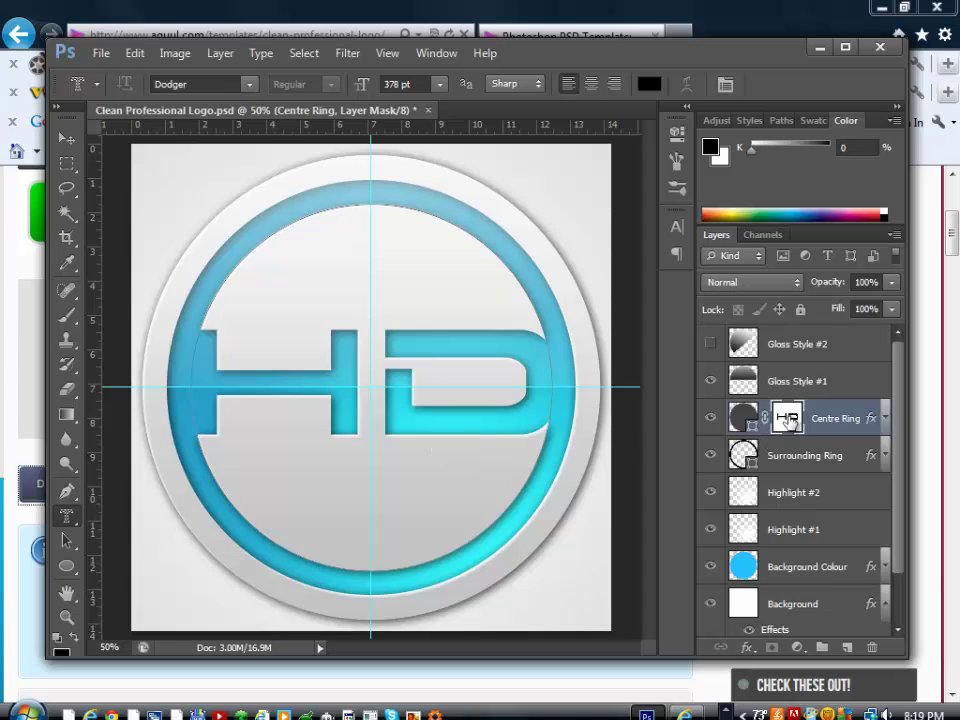
pyautogui.doubleClick(788, 420)
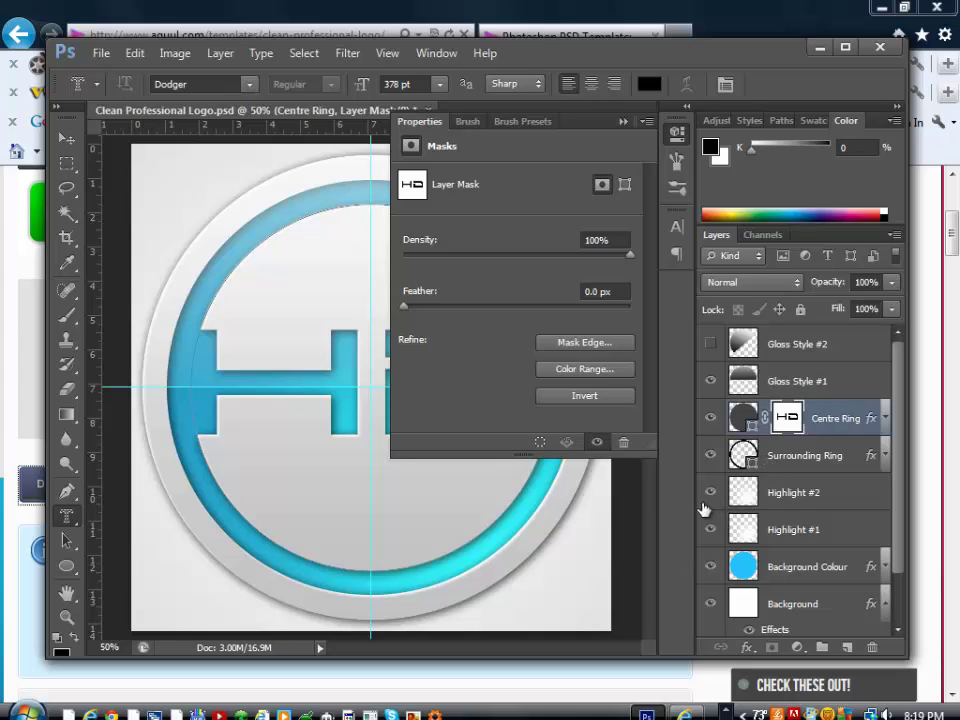
# - Expand the Centre Ring effects and review its Inner Shadow settings without changes
pyautogui.click(621, 124)
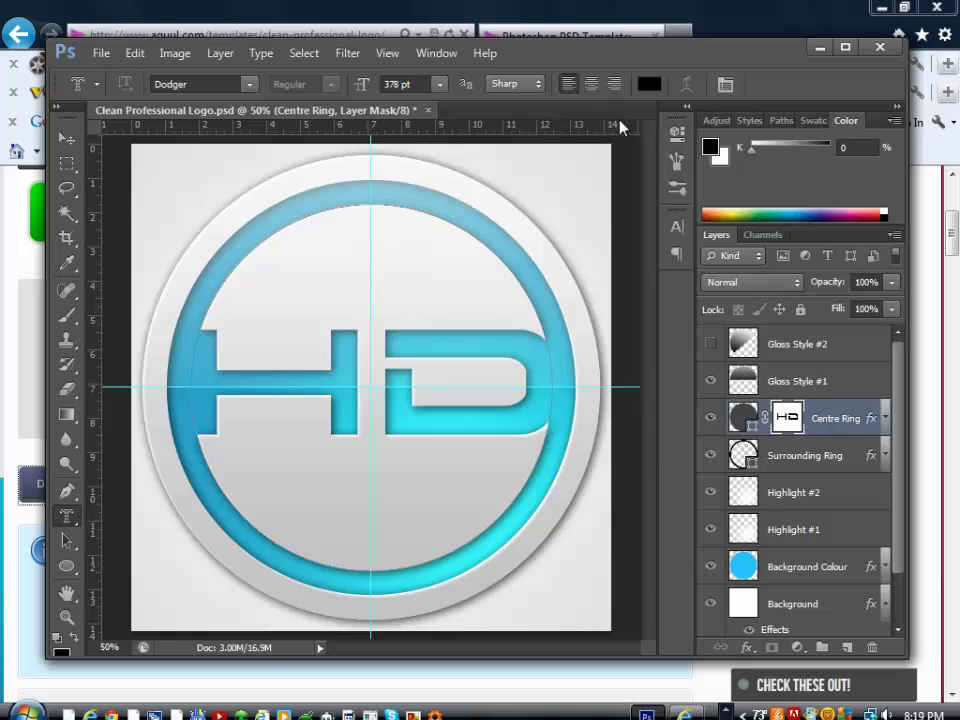
pyautogui.click(883, 420)
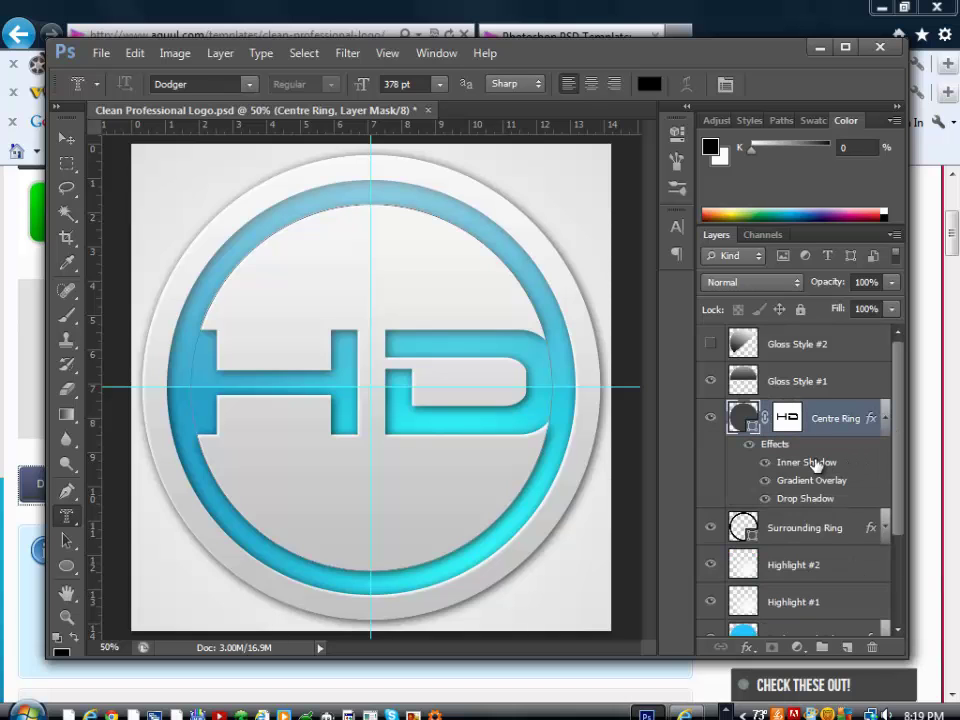
pyautogui.doubleClick(815, 464)
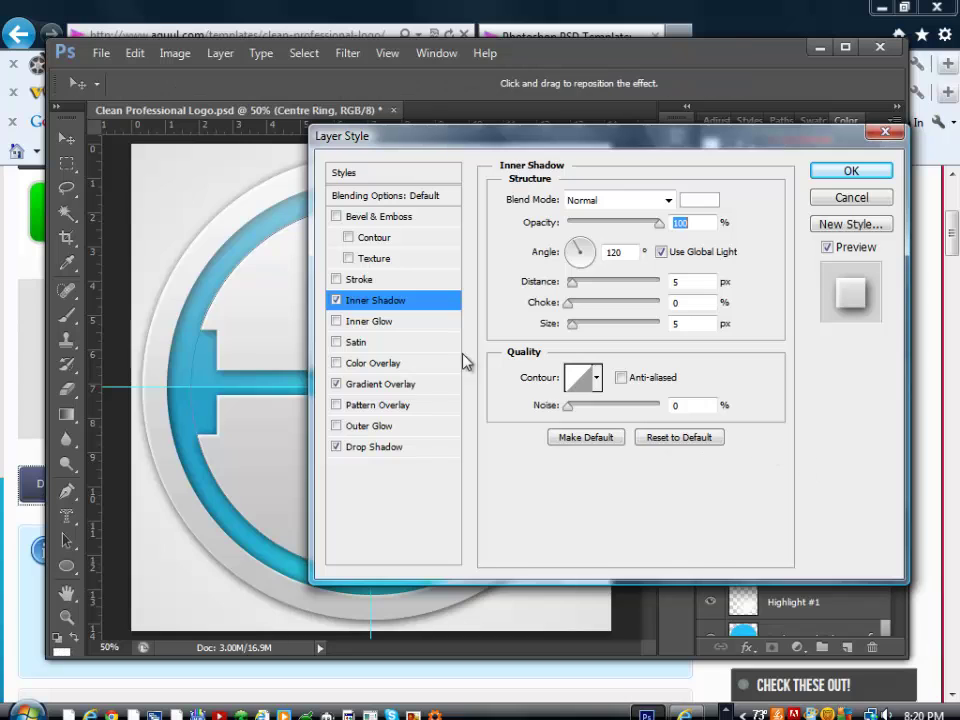
pyautogui.click(812, 198)
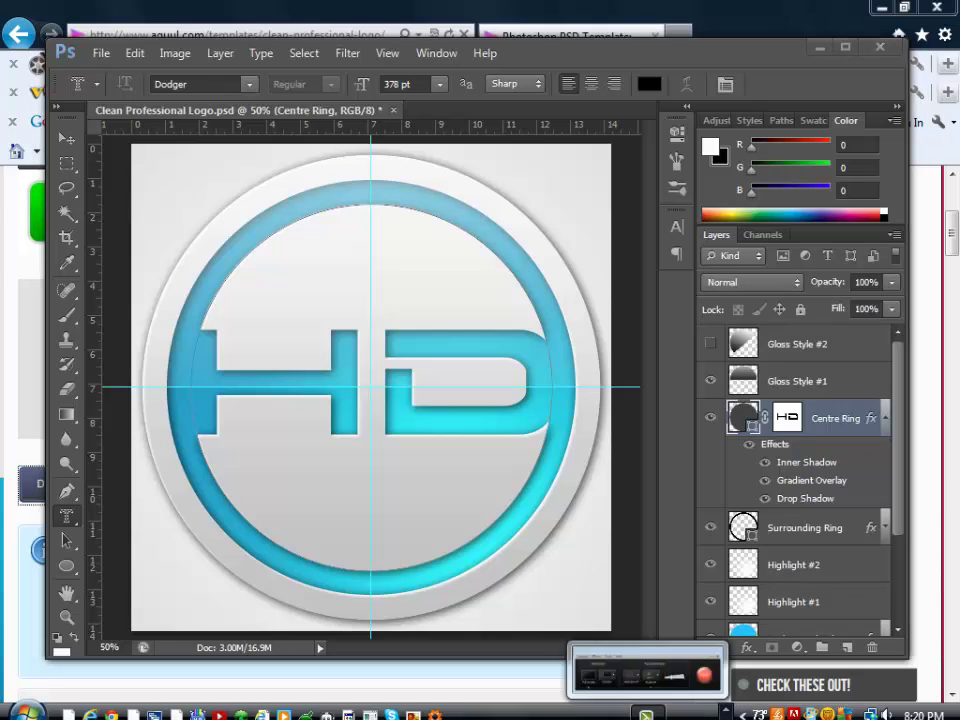
pyautogui.click(870, 632)
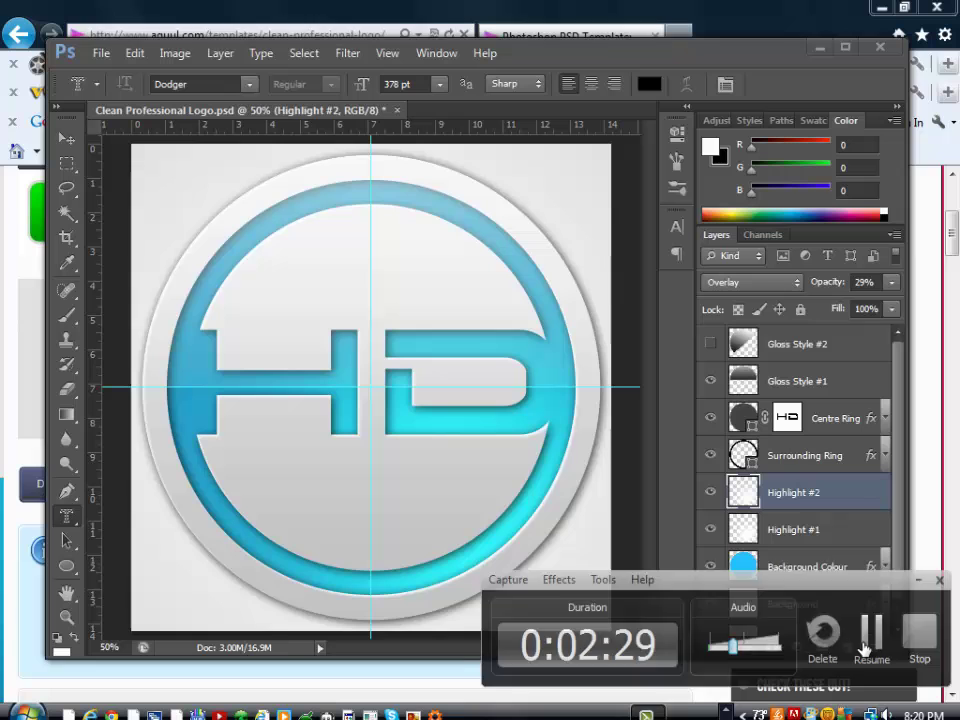
pyautogui.click(868, 645)
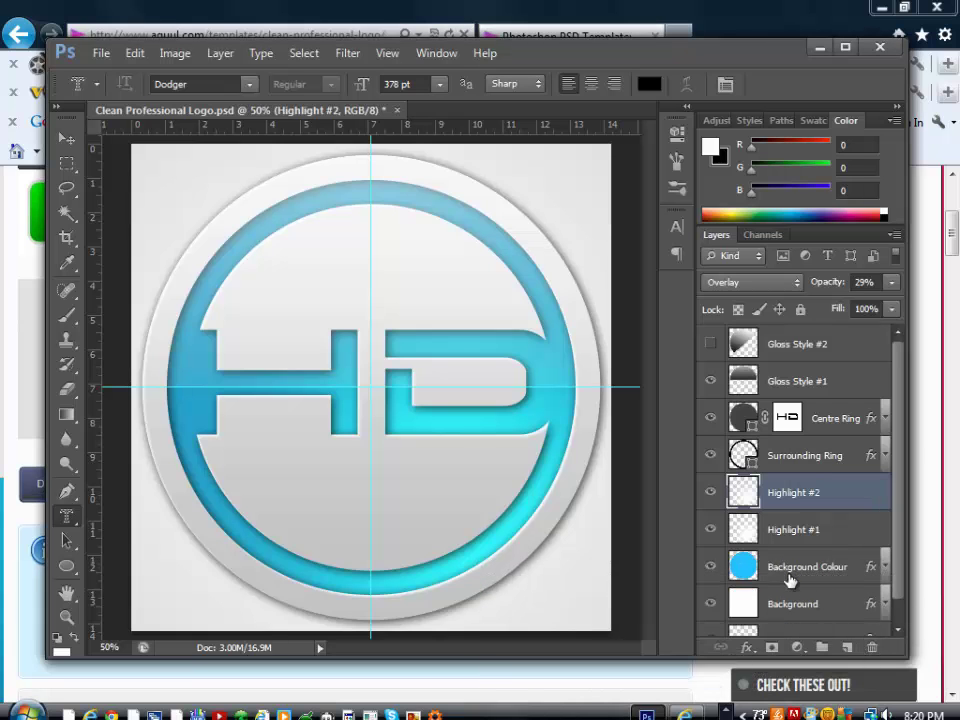
pyautogui.click(845, 565)
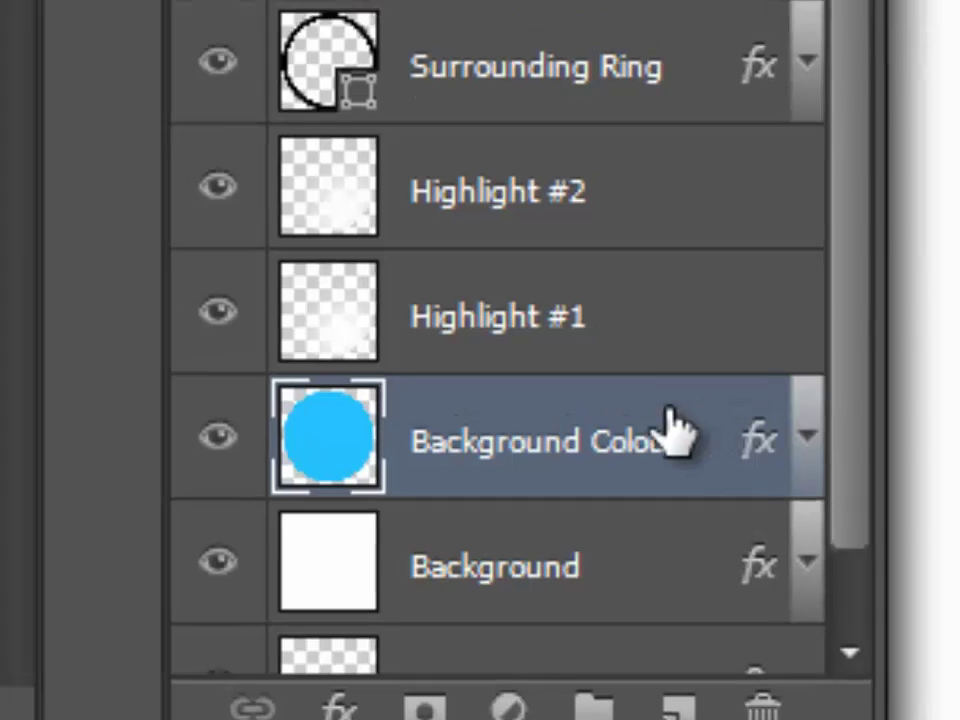
pyautogui.doubleClick(675, 430)
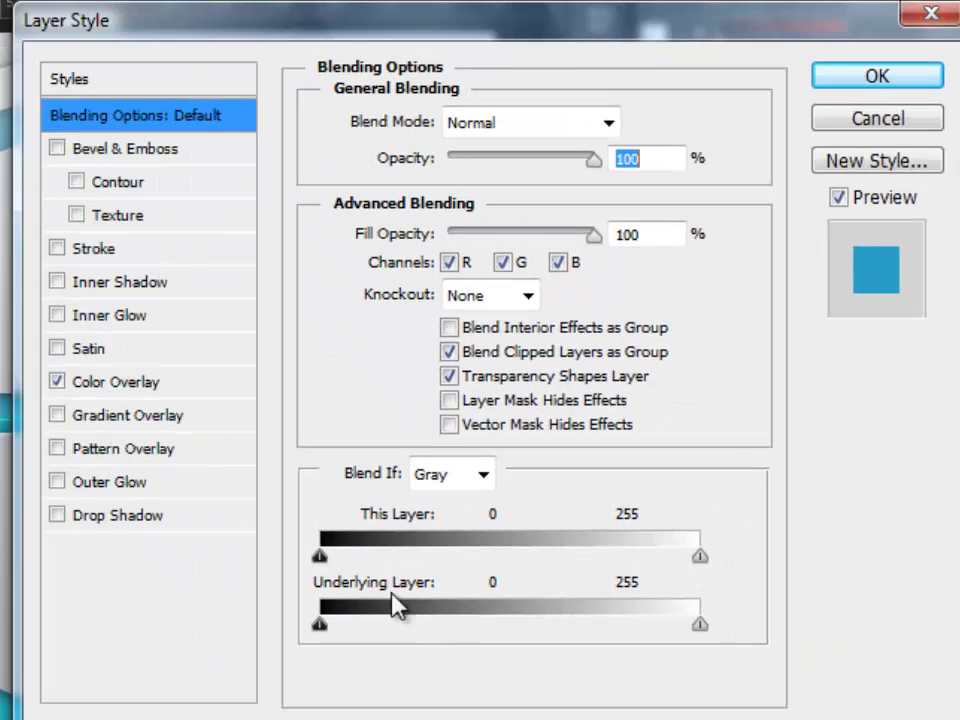
pyautogui.click(93, 388)
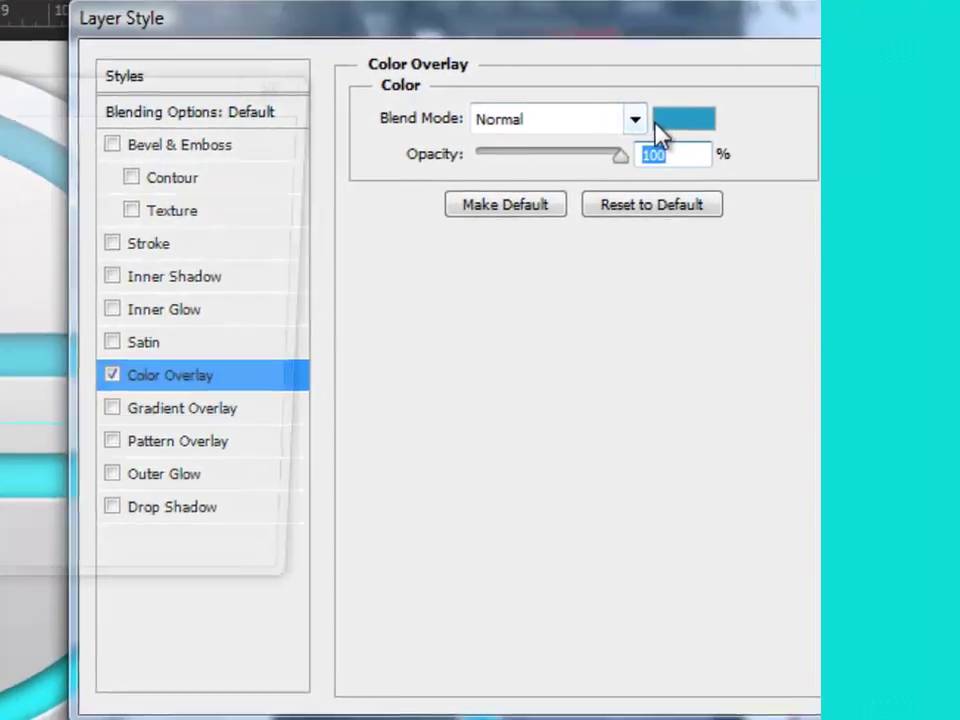
pyautogui.click(876, 113)
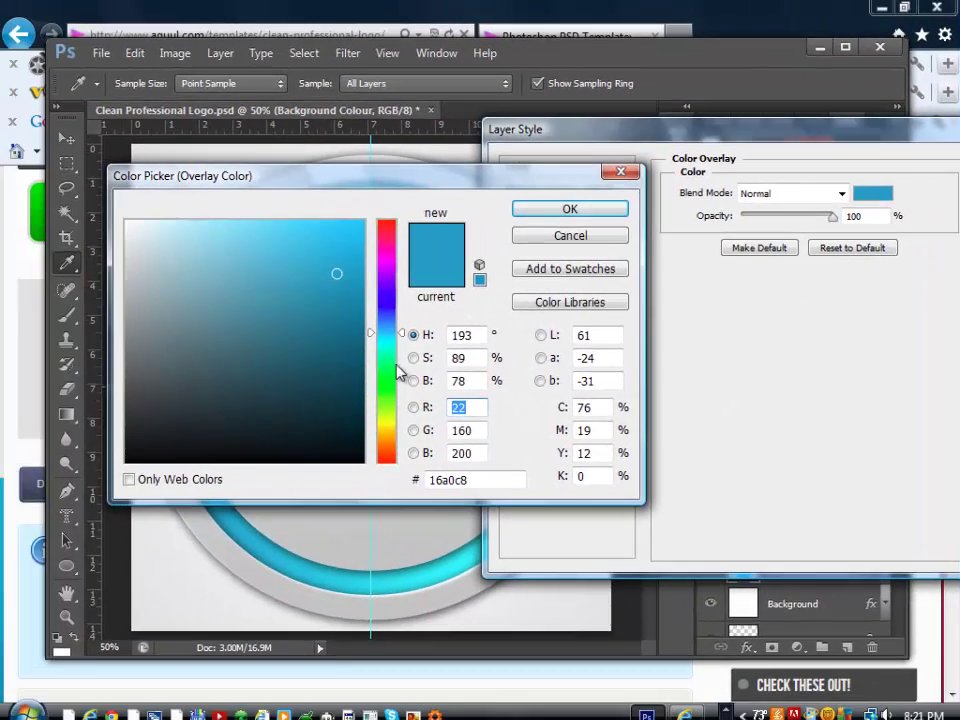
pyautogui.moveTo(400, 372); pyautogui.dragTo(390, 212)
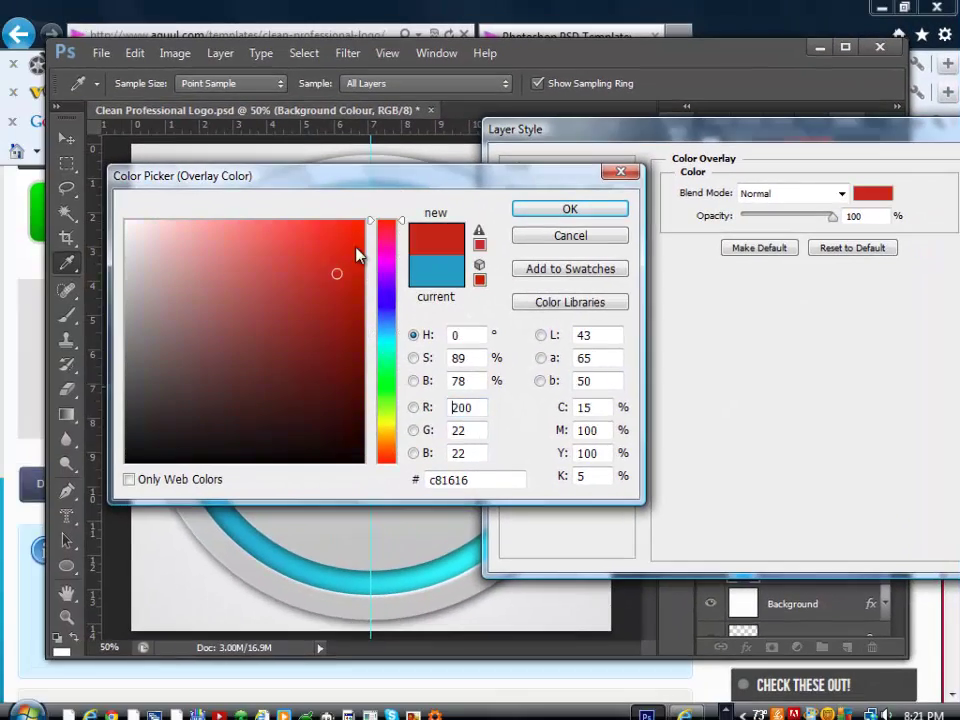
pyautogui.moveTo(358, 253); pyautogui.dragTo(388, 210)
pyautogui.click(572, 206)
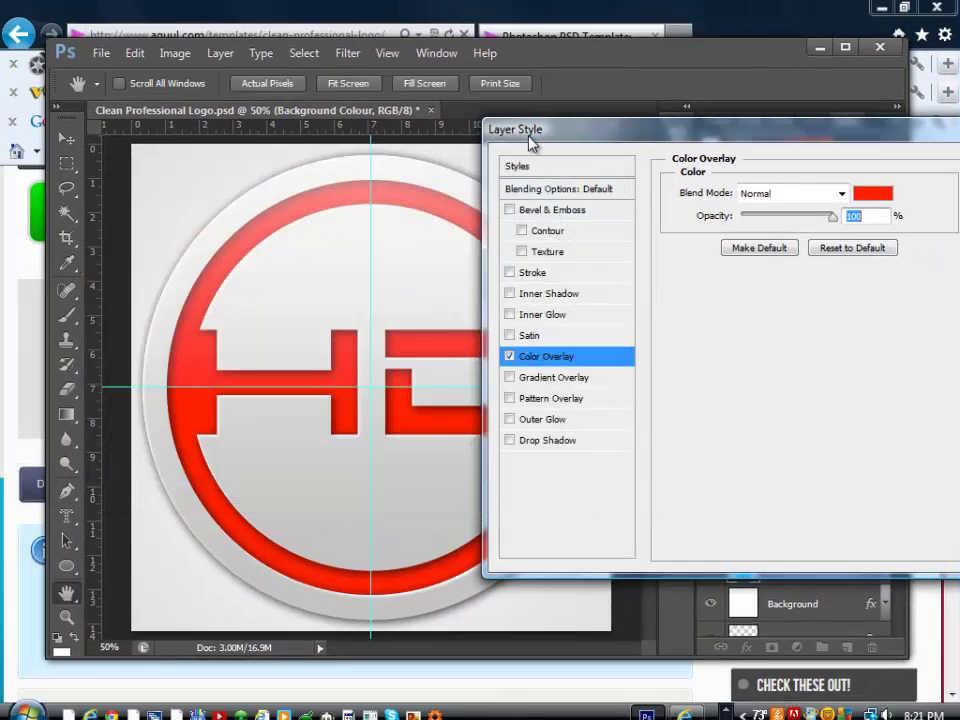
pyautogui.moveTo(531, 133); pyautogui.dragTo(554, 68)
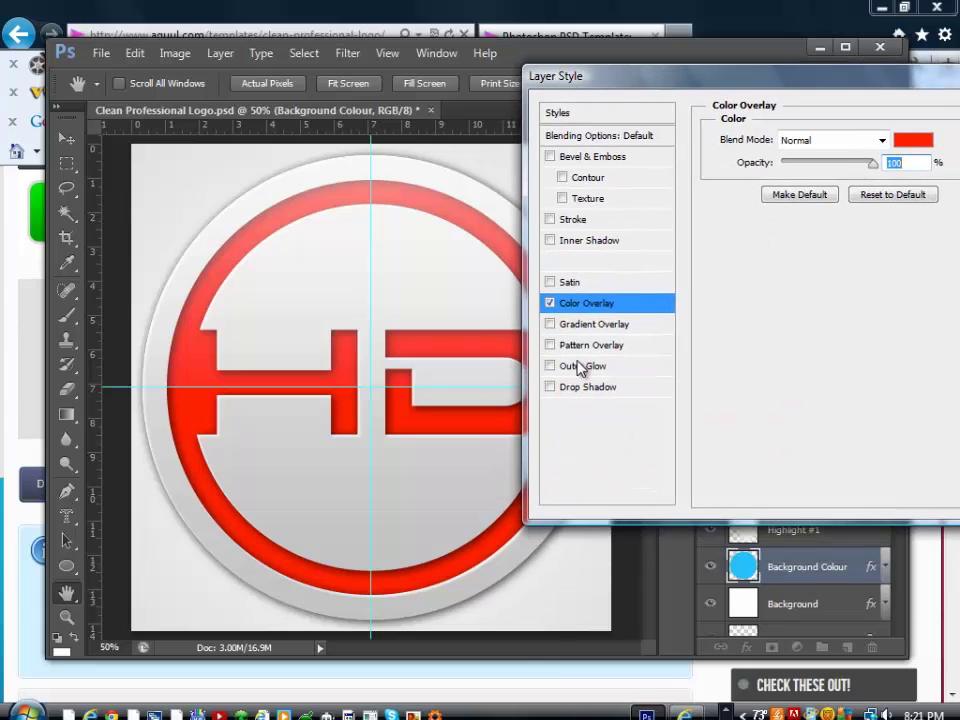
pyautogui.click(587, 329)
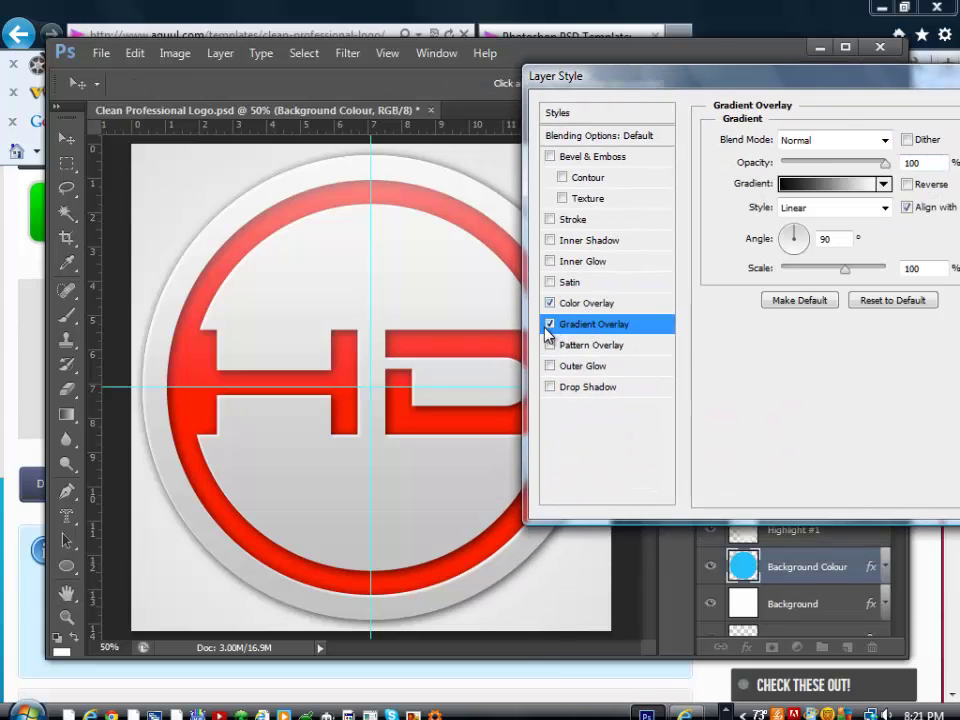
pyautogui.click(550, 304)
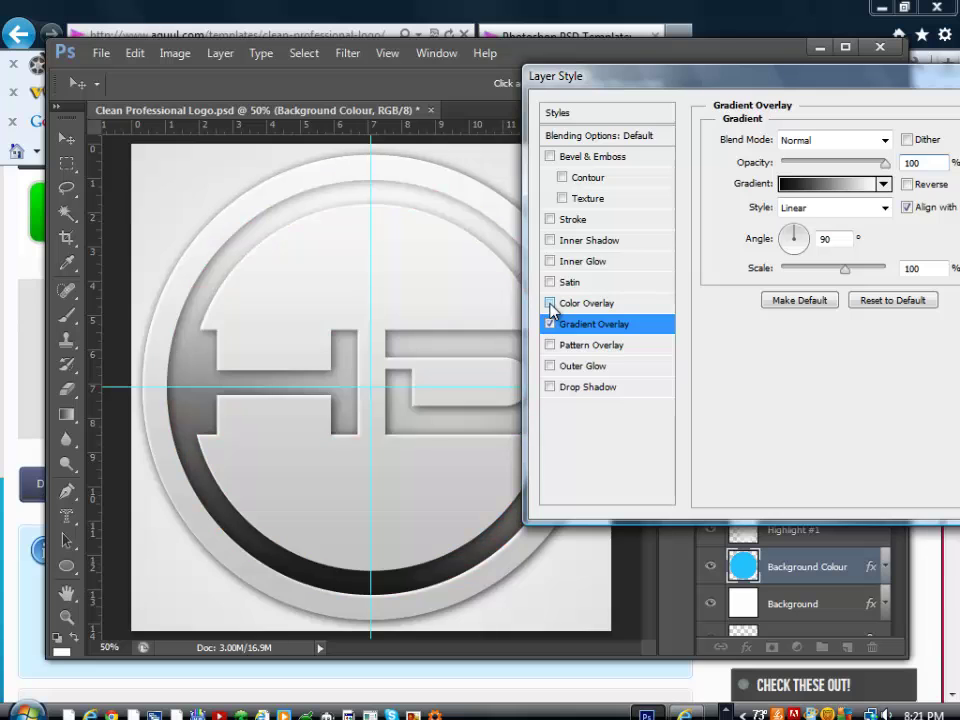
pyautogui.click(550, 324)
pyautogui.click(550, 303)
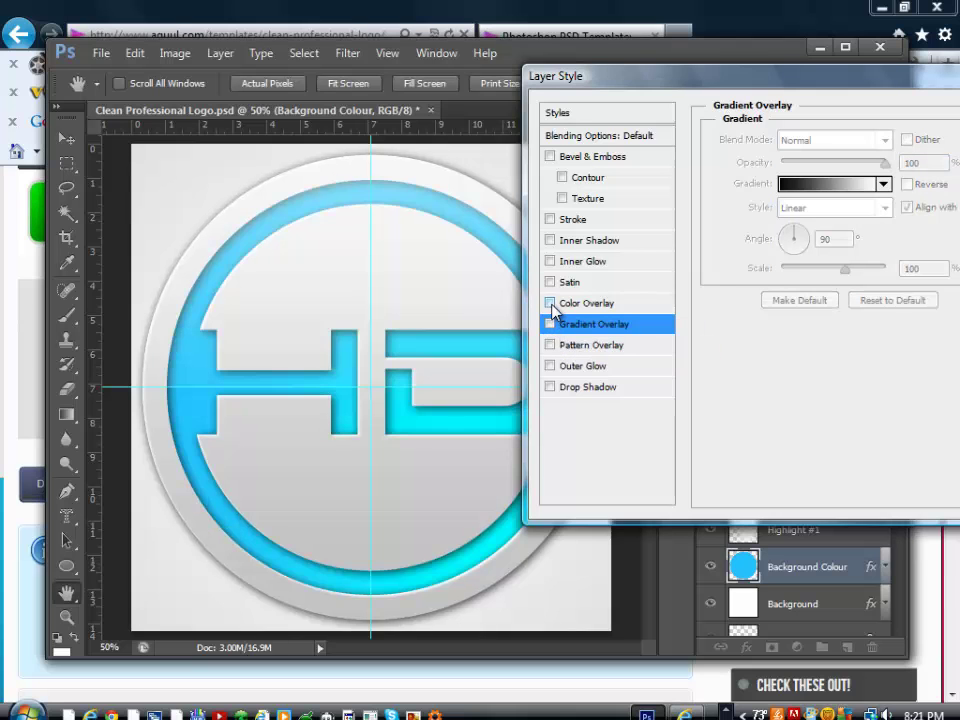
pyautogui.moveTo(611, 80); pyautogui.dragTo(457, 152)
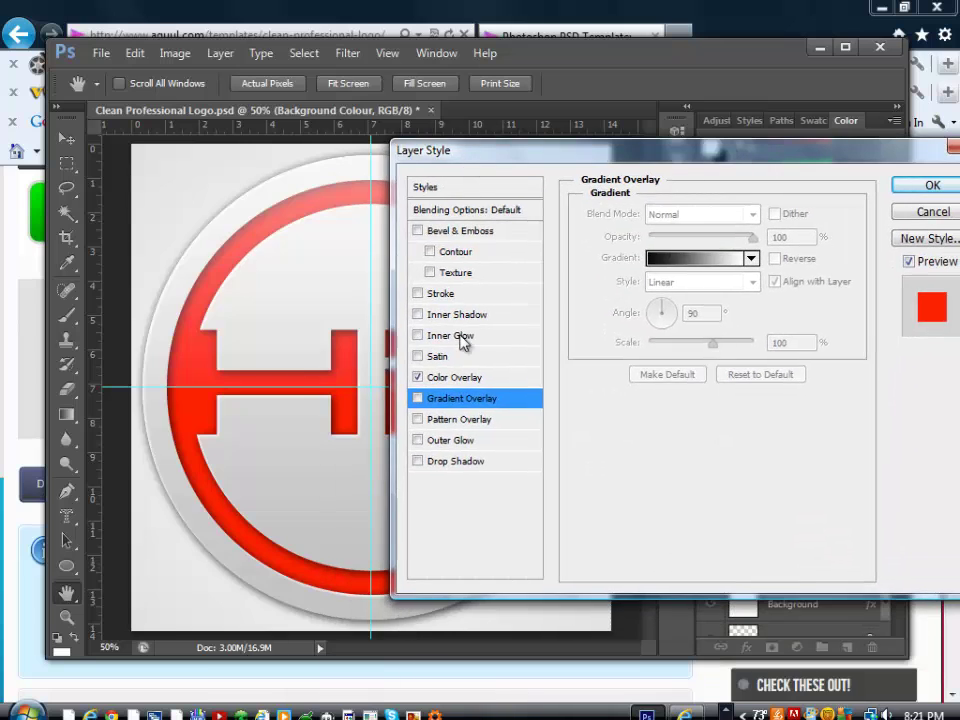
pyautogui.click(418, 377)
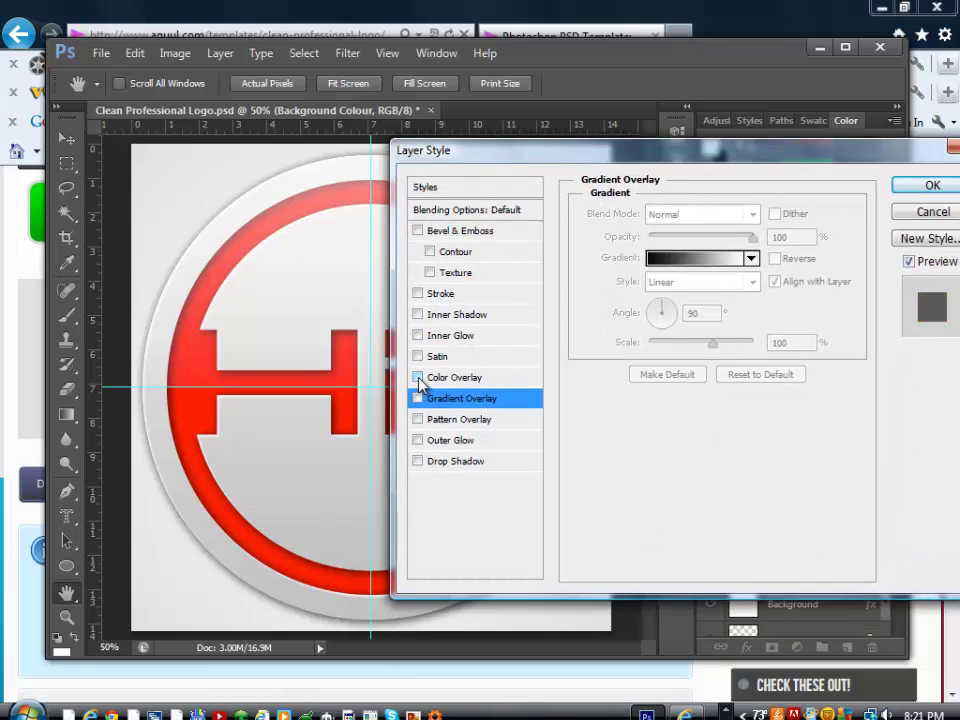
pyautogui.click(922, 188)
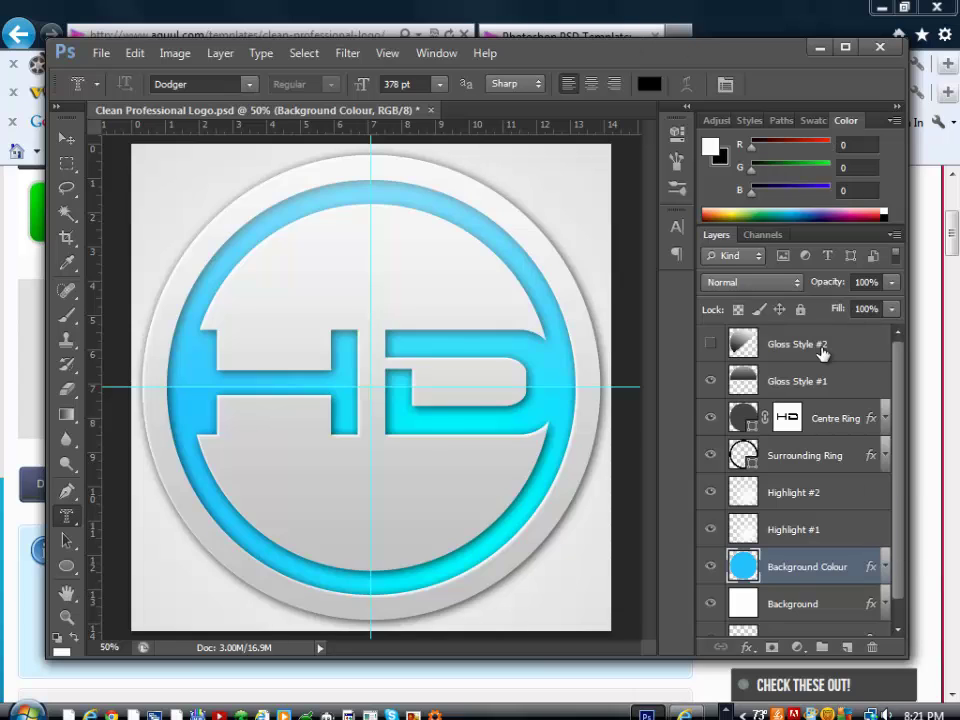
pyautogui.click(752, 346)
pyautogui.click(710, 345)
pyautogui.click(710, 346)
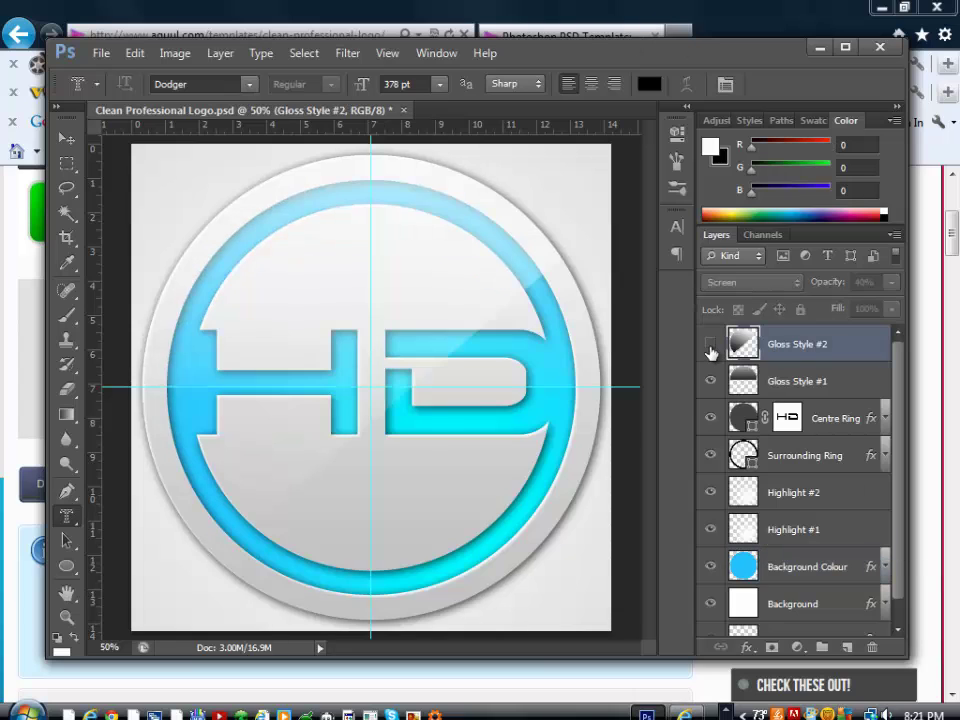
pyautogui.click(713, 344)
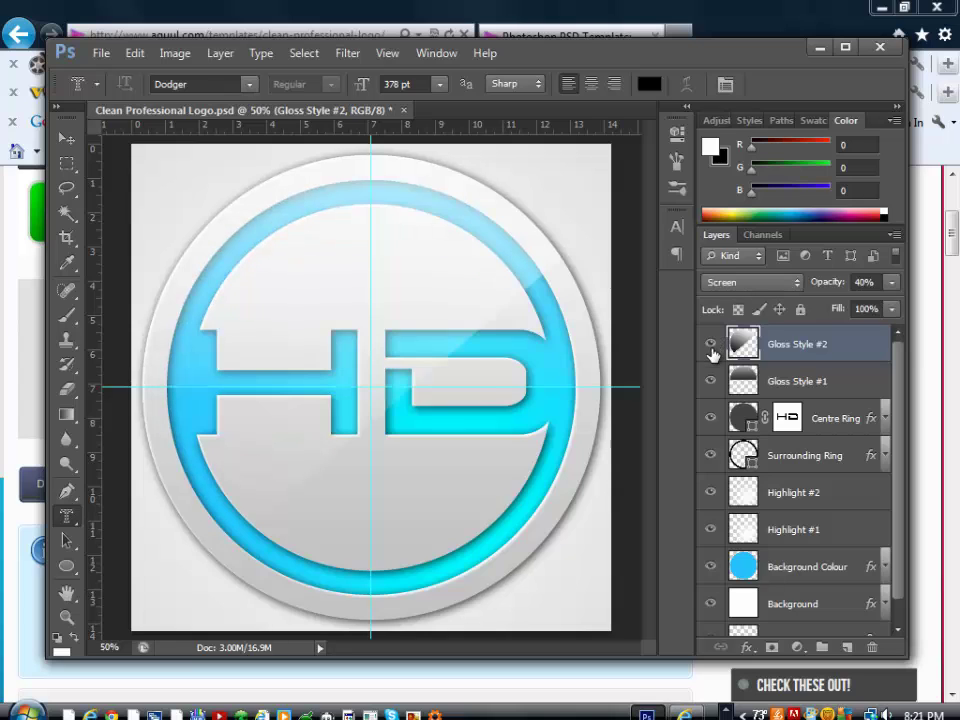
pyautogui.click(711, 345)
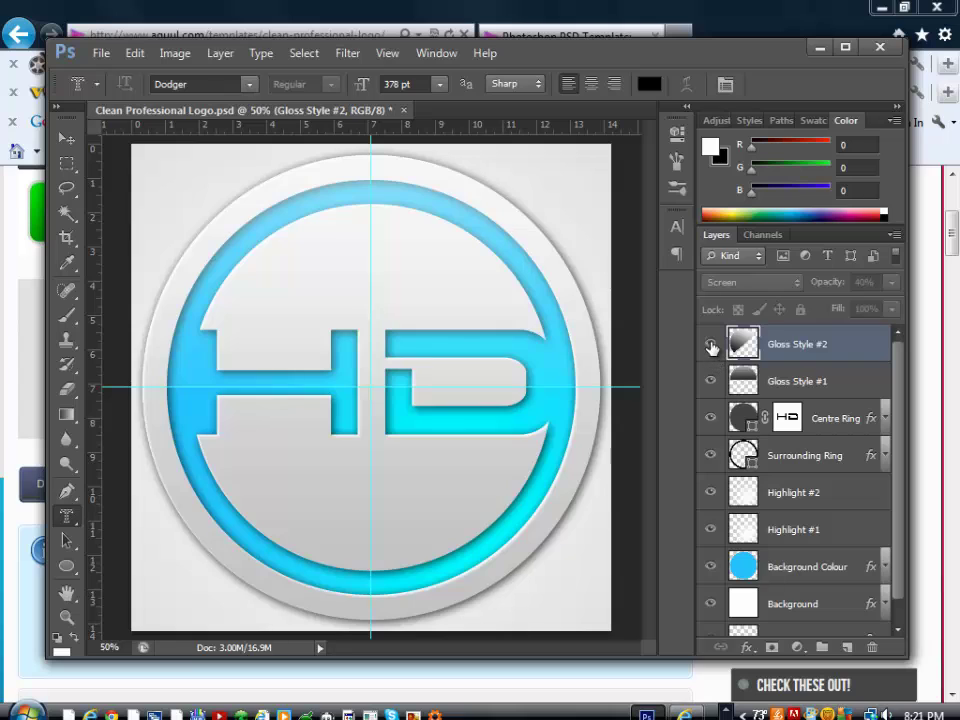
pyautogui.click(710, 345)
pyautogui.click(710, 383)
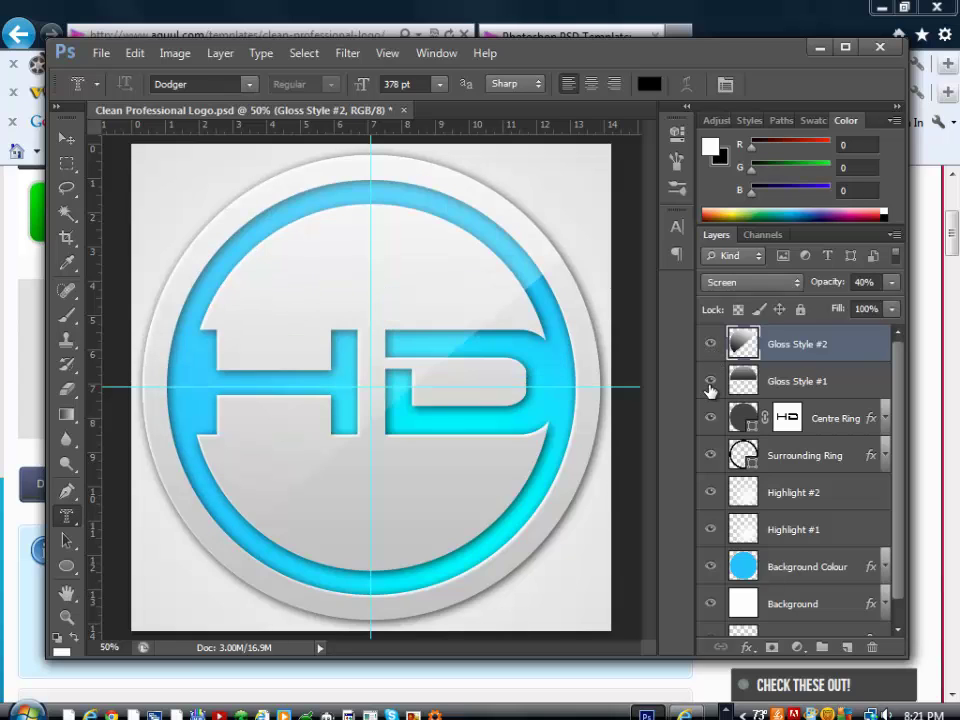
pyautogui.click(710, 383)
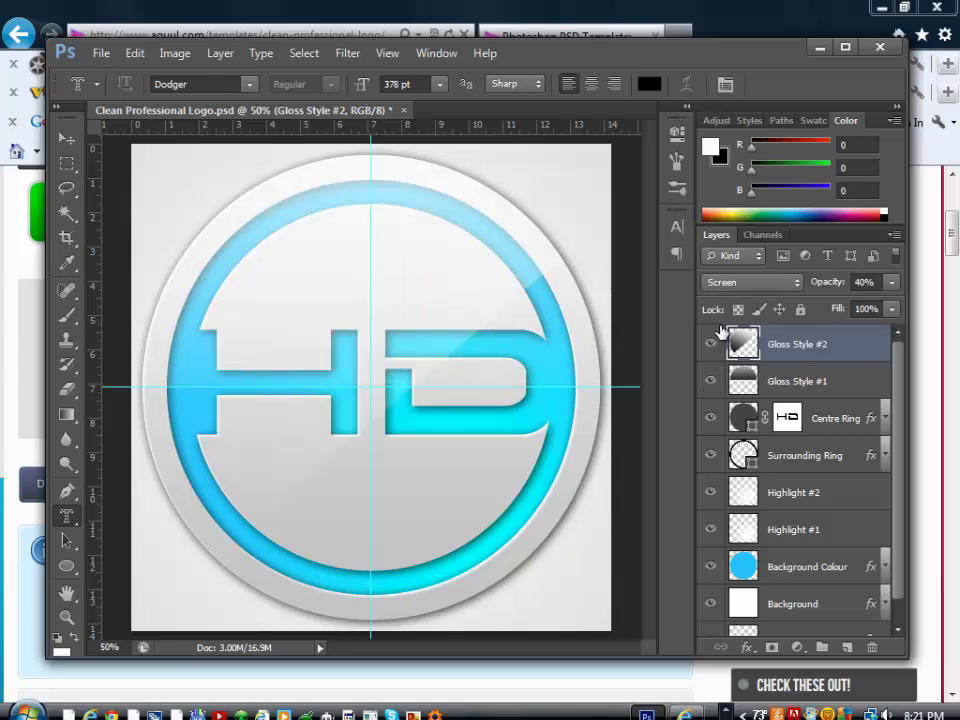
pyautogui.click(710, 343)
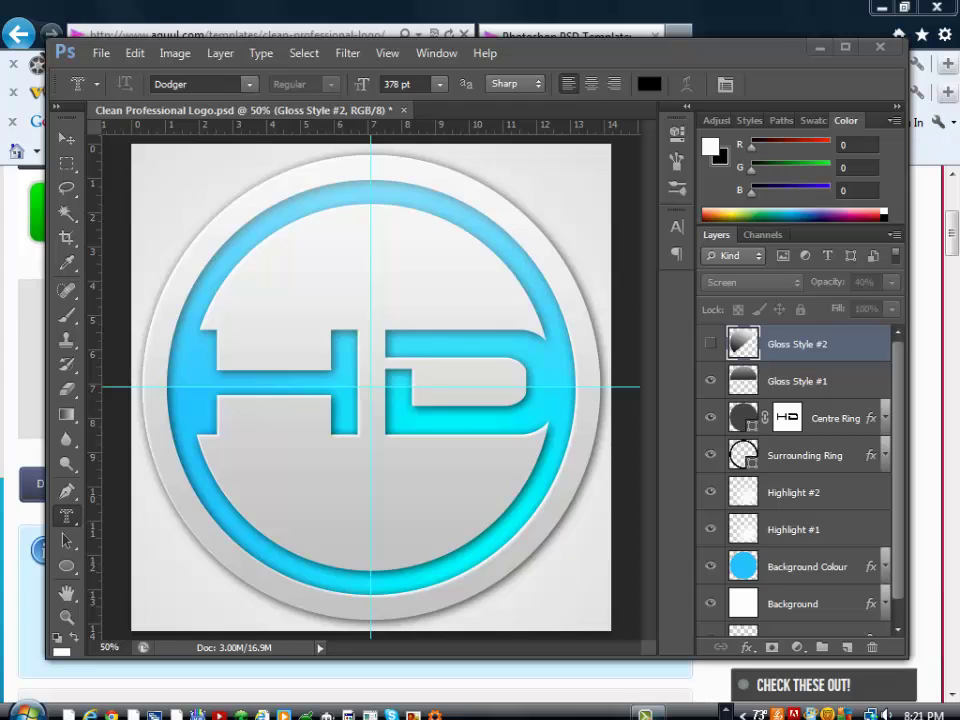
pyautogui.click(676, 708)
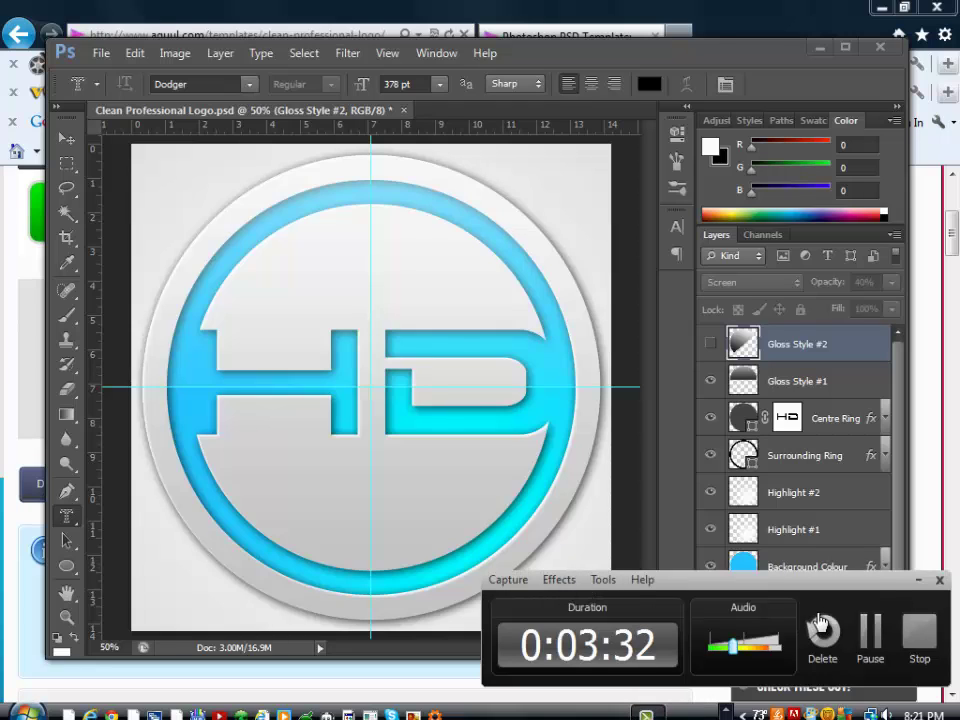